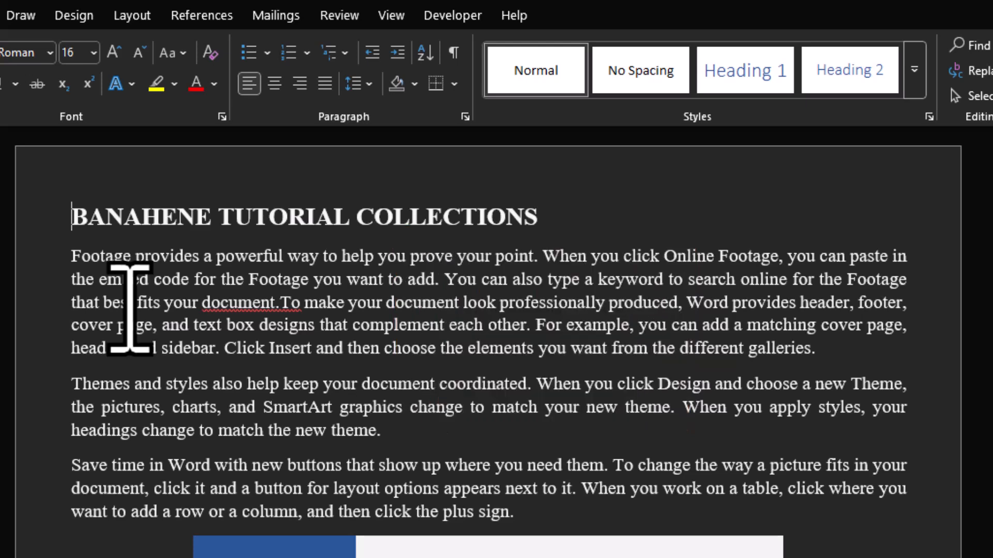
- Create a new blank document and set its paper size to A4
key(ctrl+n)
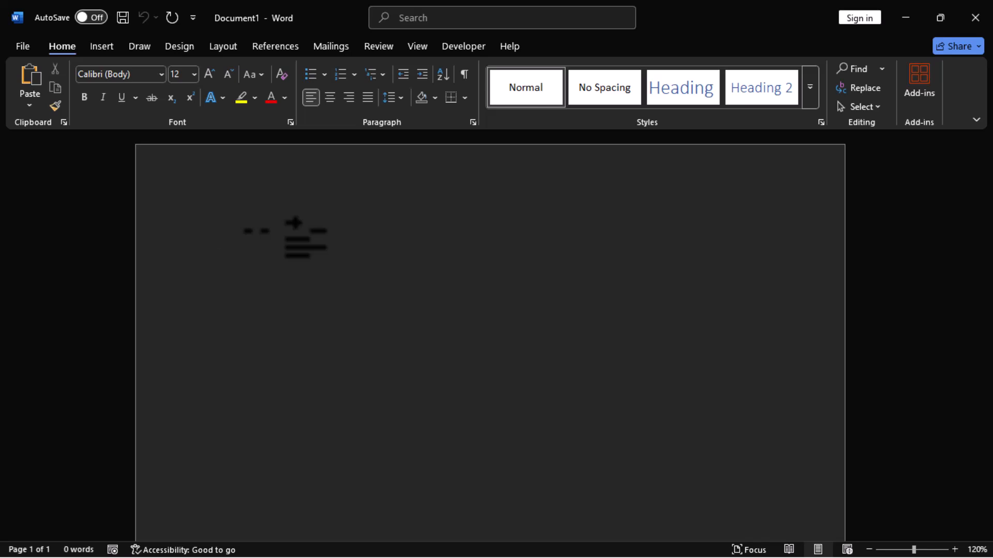
click(227, 48)
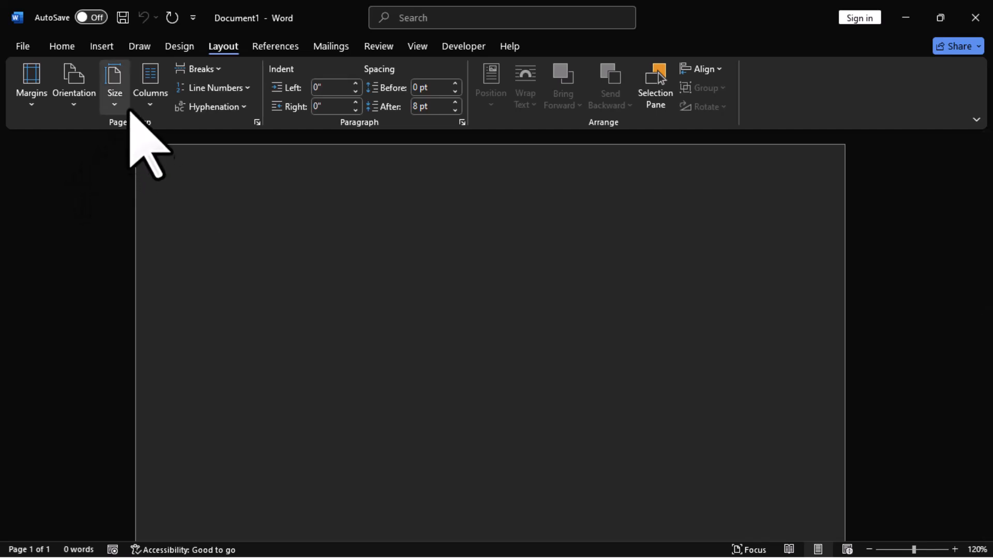
click(113, 78)
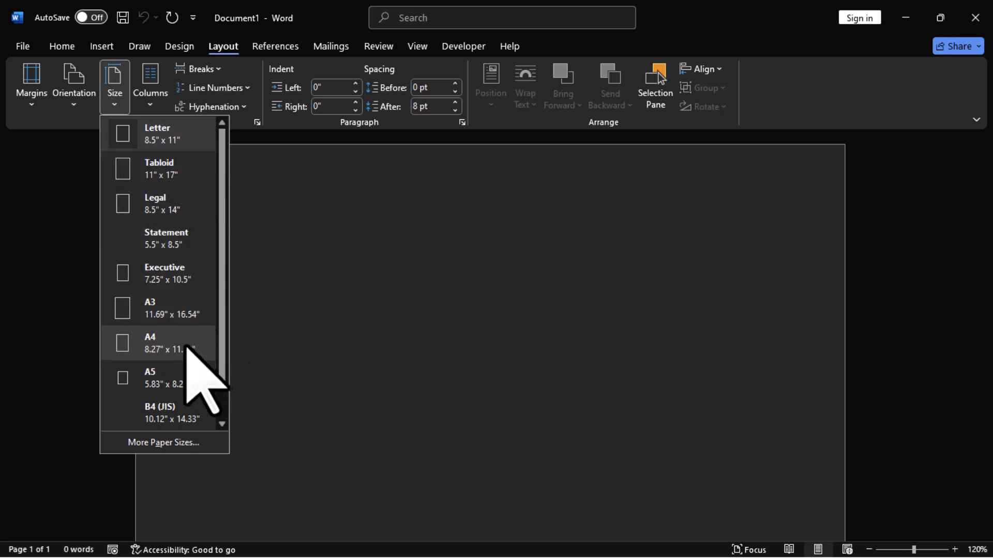
click(159, 341)
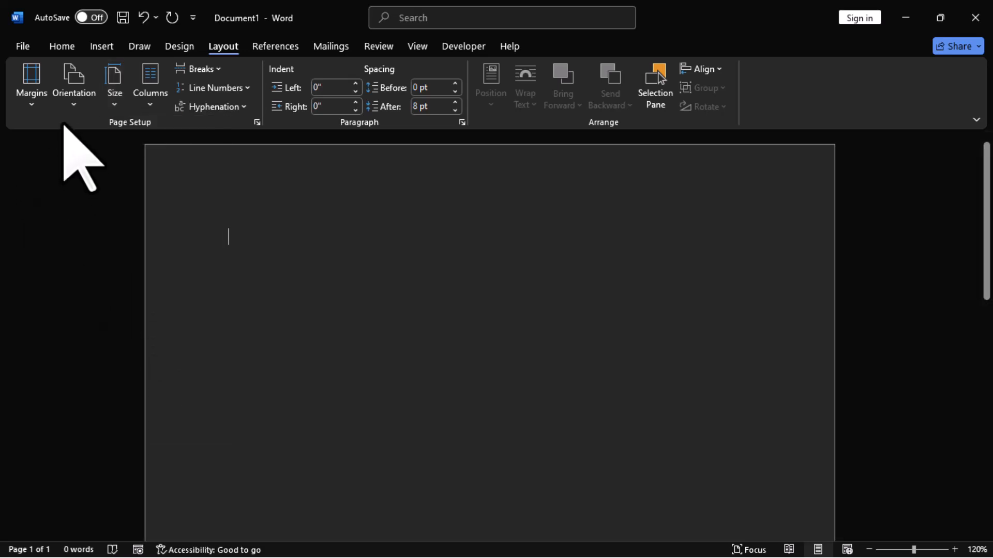
- Apply the Narrow page margins to the document, leaving the orientation as it is
click(70, 88)
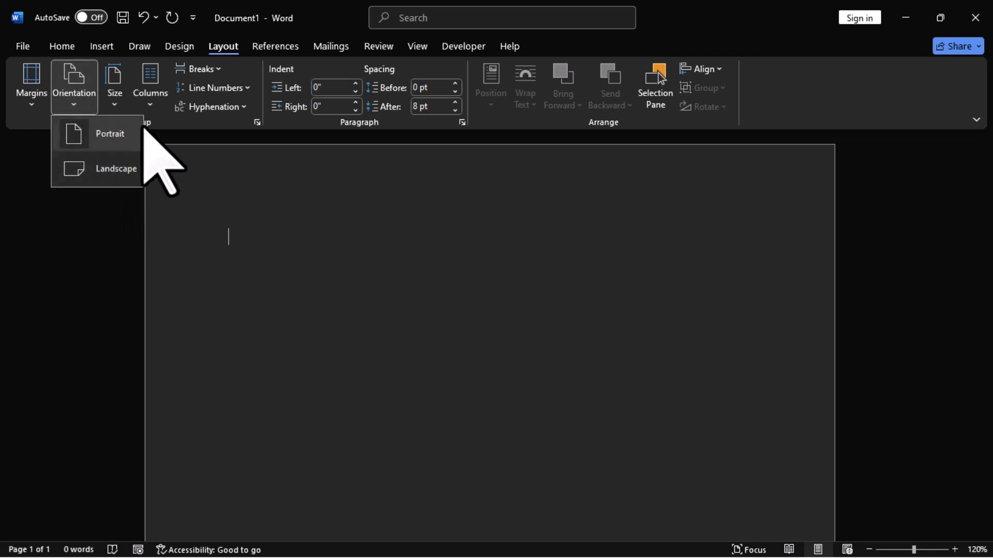
click(78, 88)
click(29, 81)
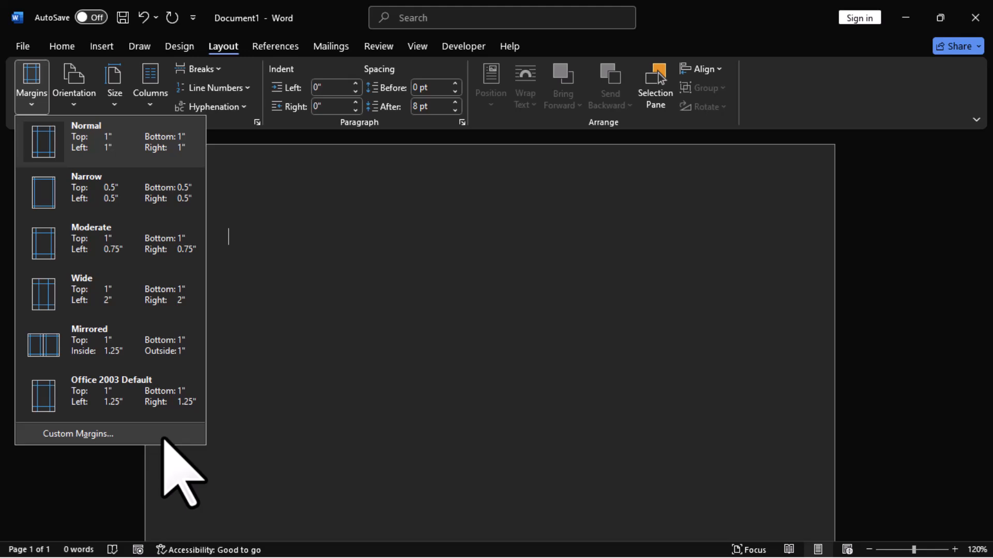
click(95, 189)
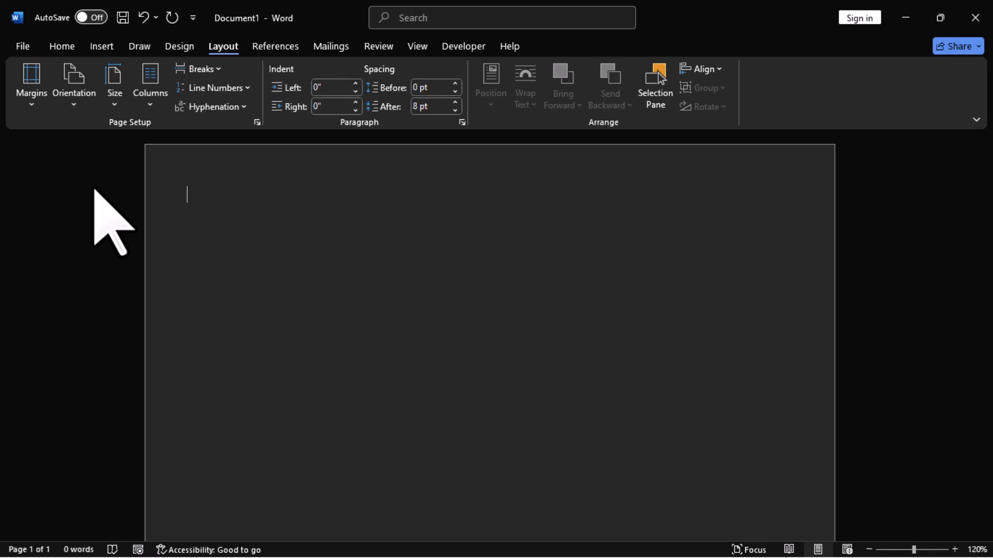
- Save the document to the Desktop under the file name Doc1
click(22, 46)
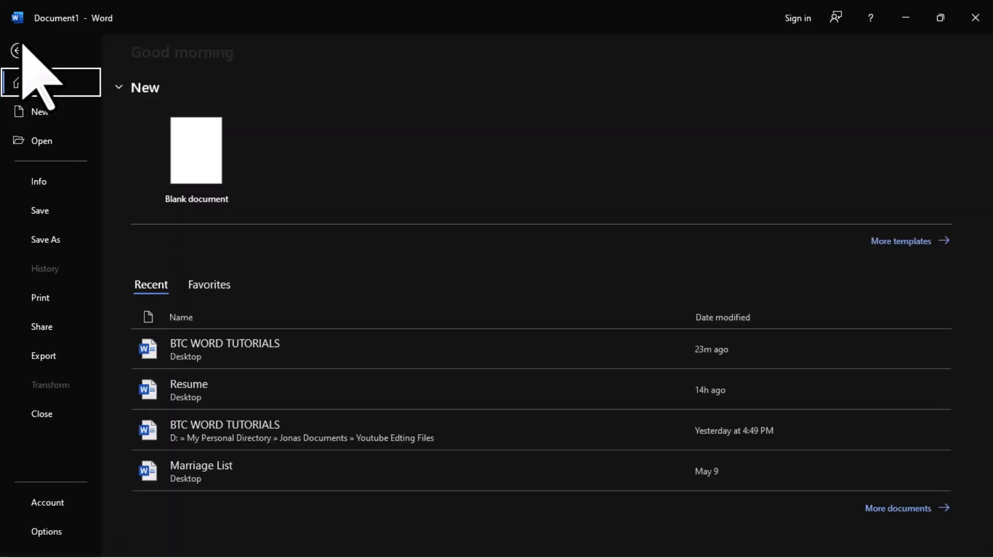
click(56, 241)
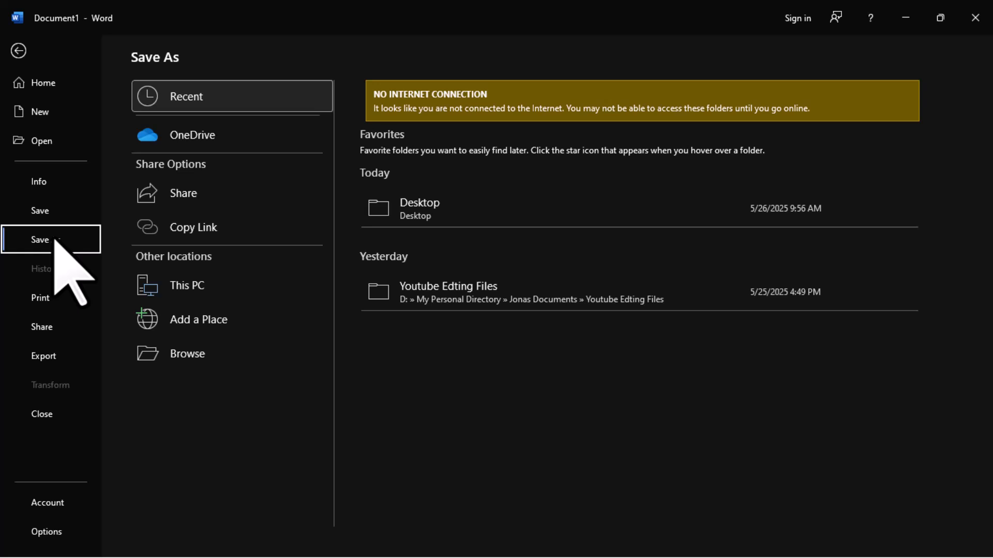
click(485, 208)
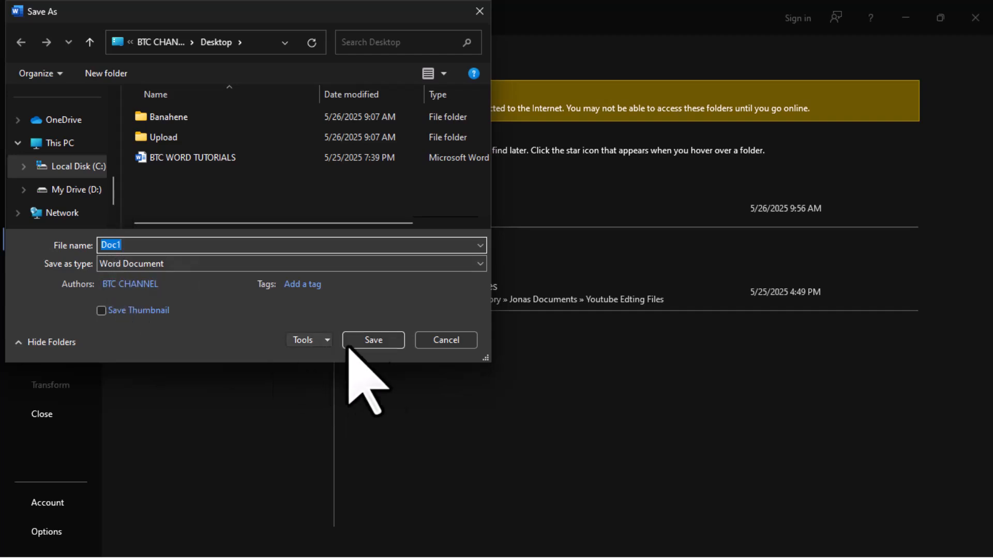
click(374, 344)
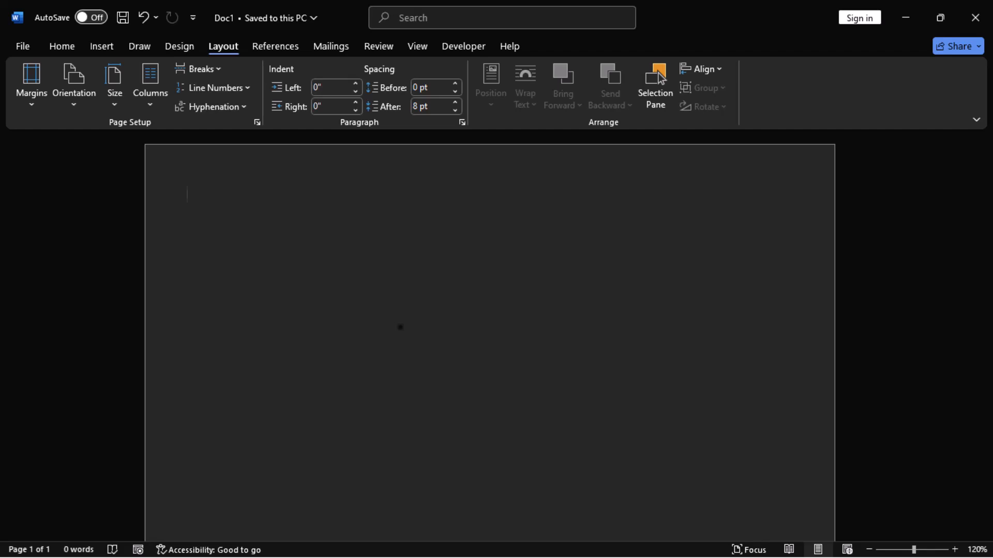
- Type the title CURRICULUM VITAE at the top of the page
text(C)
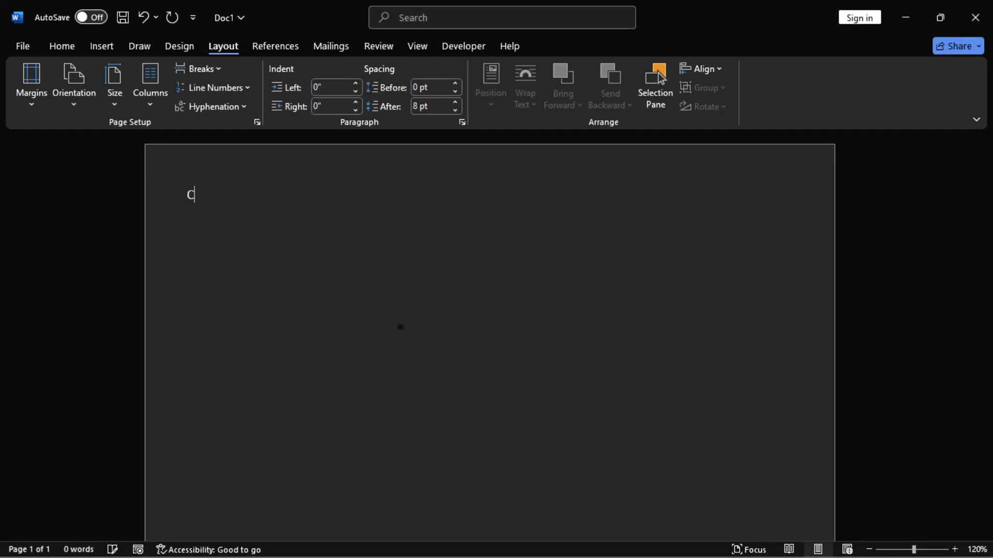
text(URRICULUM VITAE)
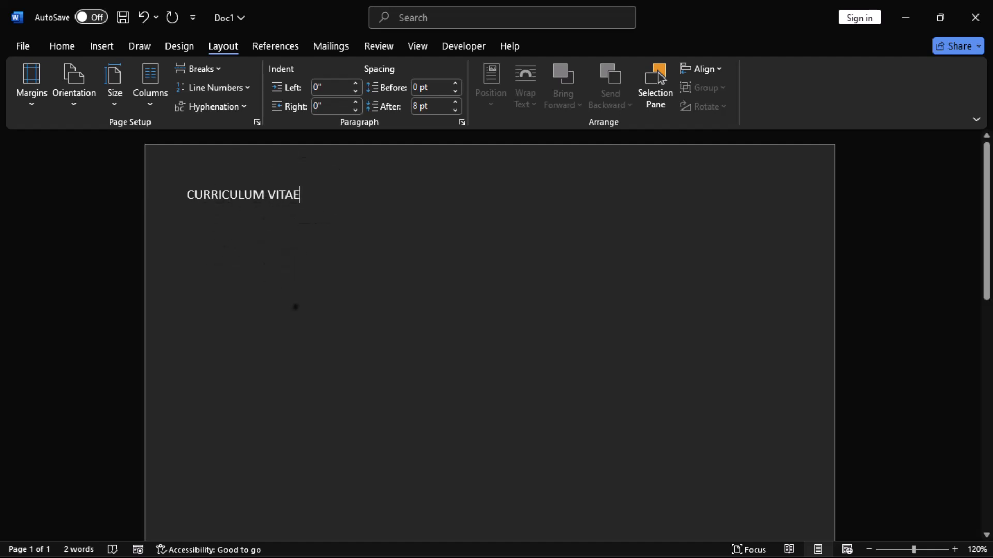
- Format the title in Times New Roman, 16 pt, centred and underlined
click(62, 48)
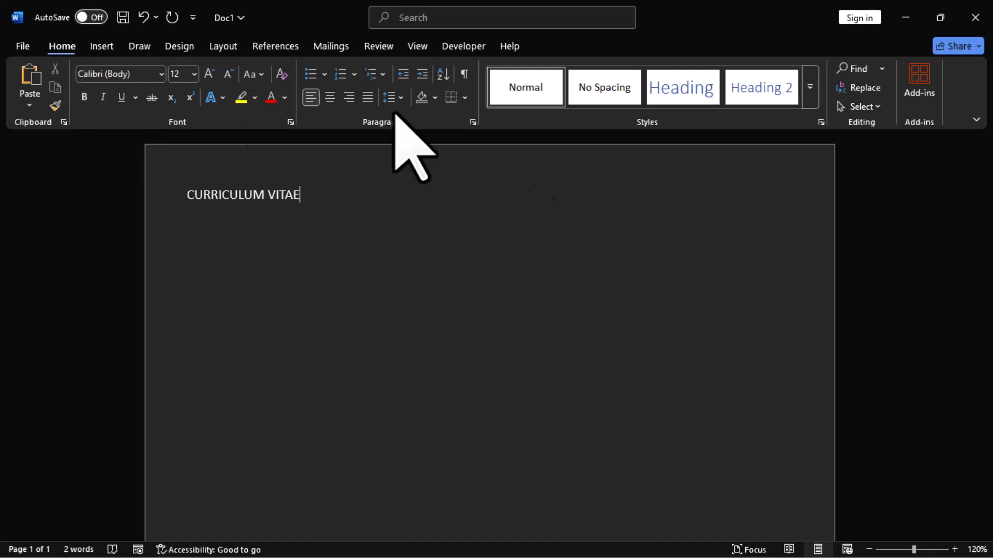
click(877, 111)
click(831, 127)
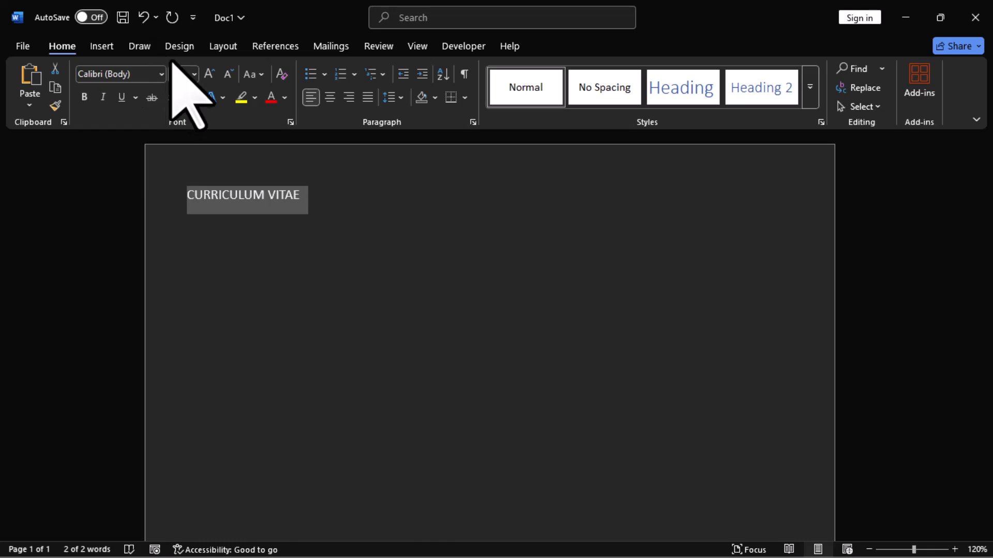
click(161, 74)
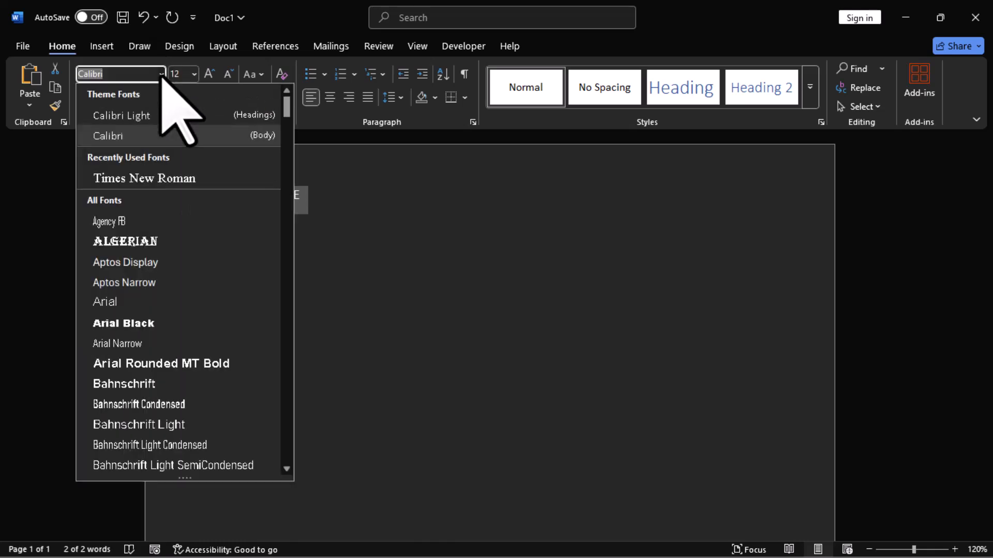
click(188, 180)
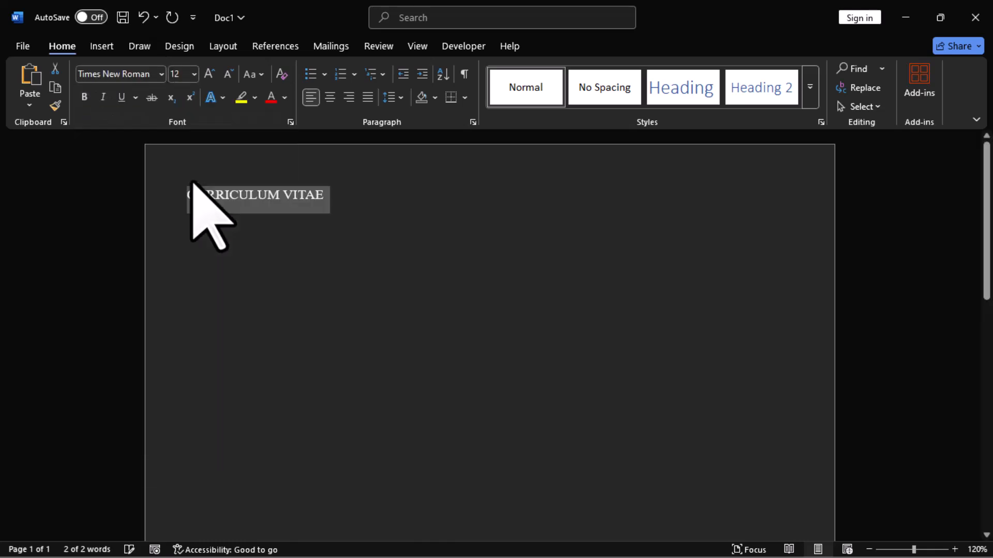
click(194, 74)
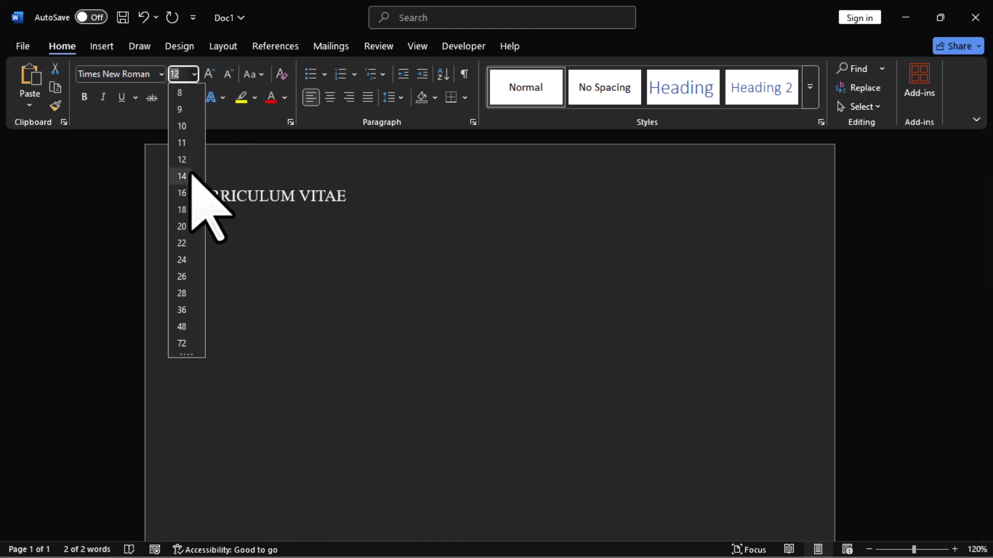
click(188, 191)
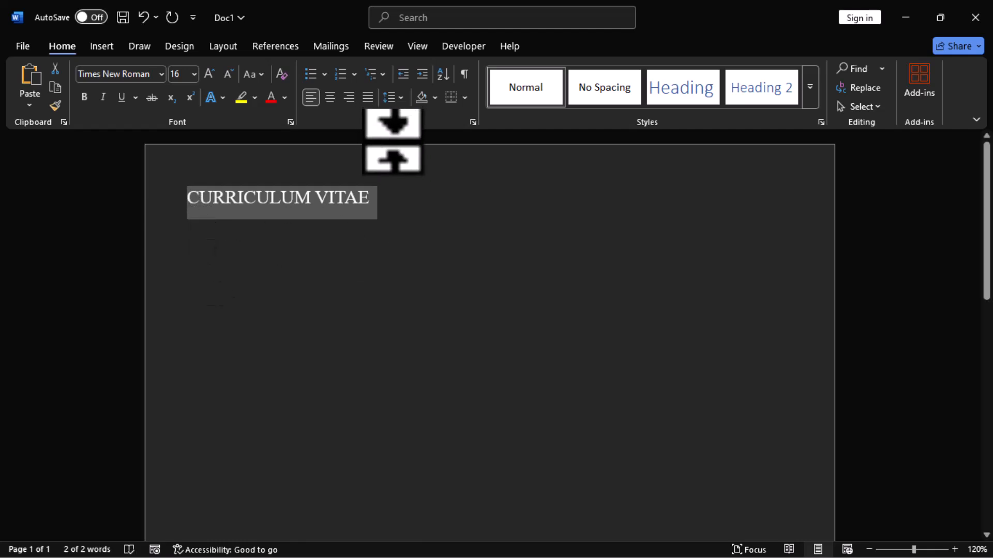
click(330, 98)
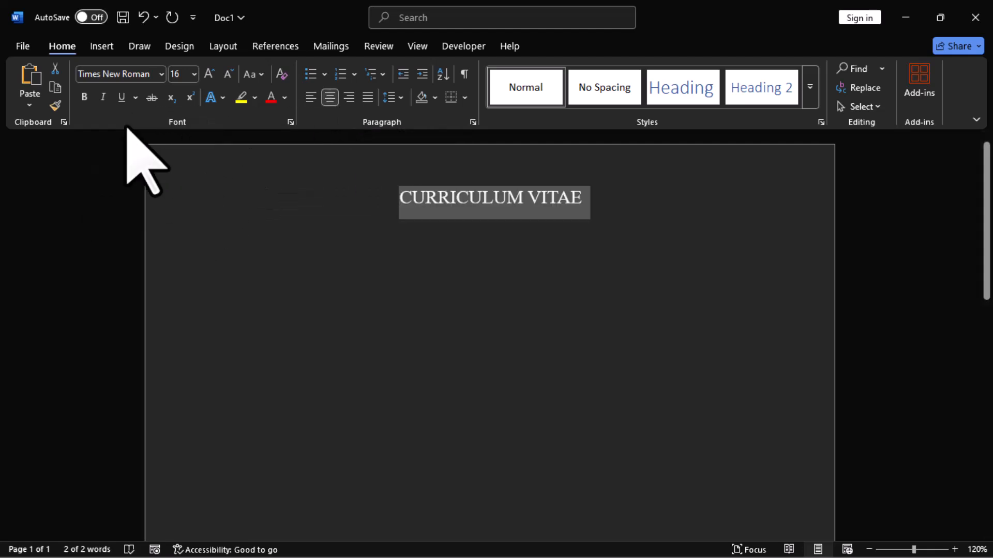
click(121, 97)
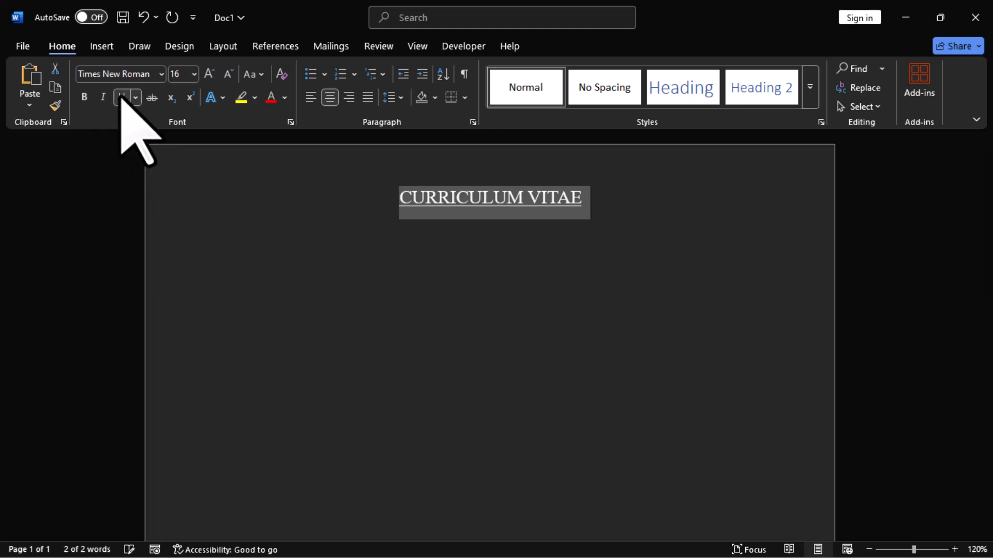
click(619, 209)
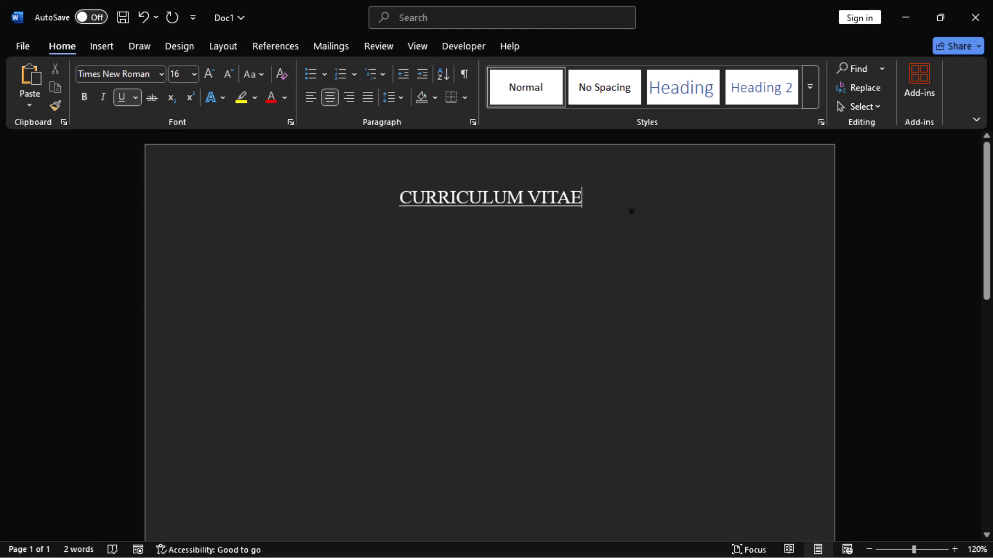
- Start a new left-aligned 14 pt line and type the subheading PERSONAL DETAILS
key(Return)
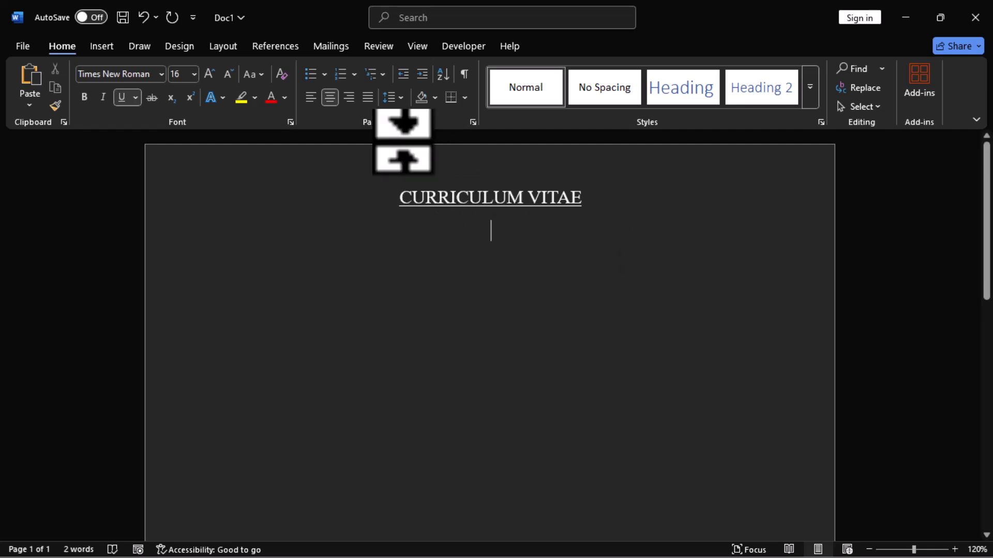
click(310, 97)
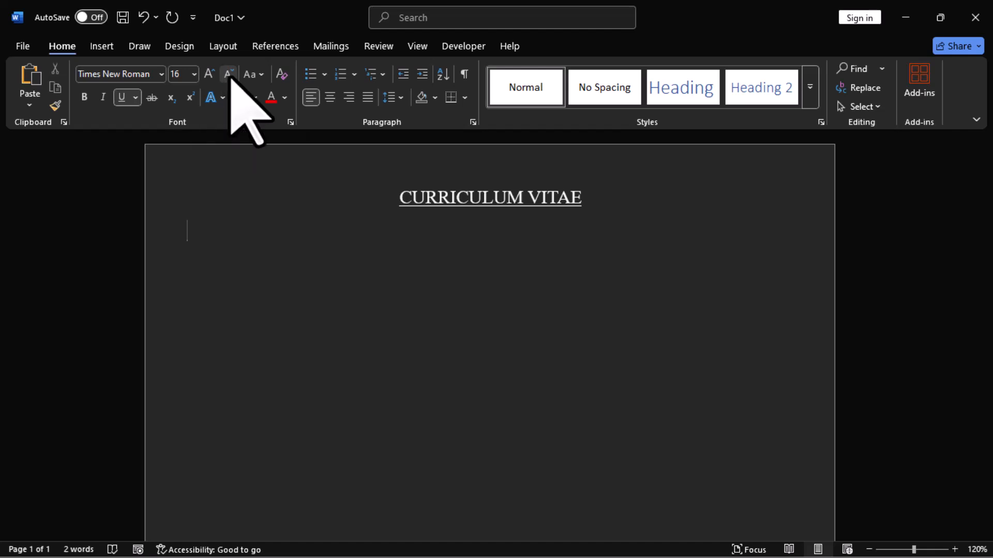
click(194, 75)
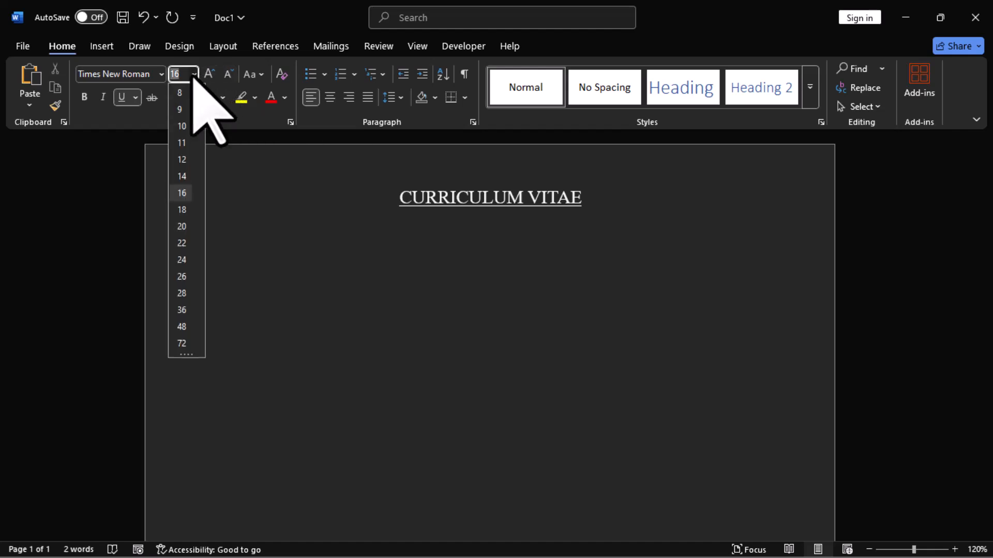
click(182, 176)
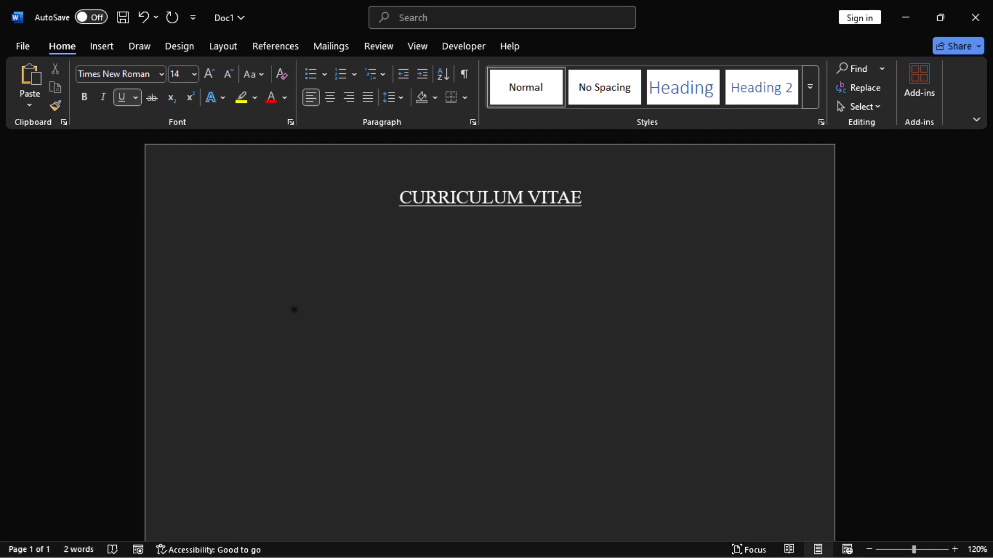
text(PERSONAL DETAILS)
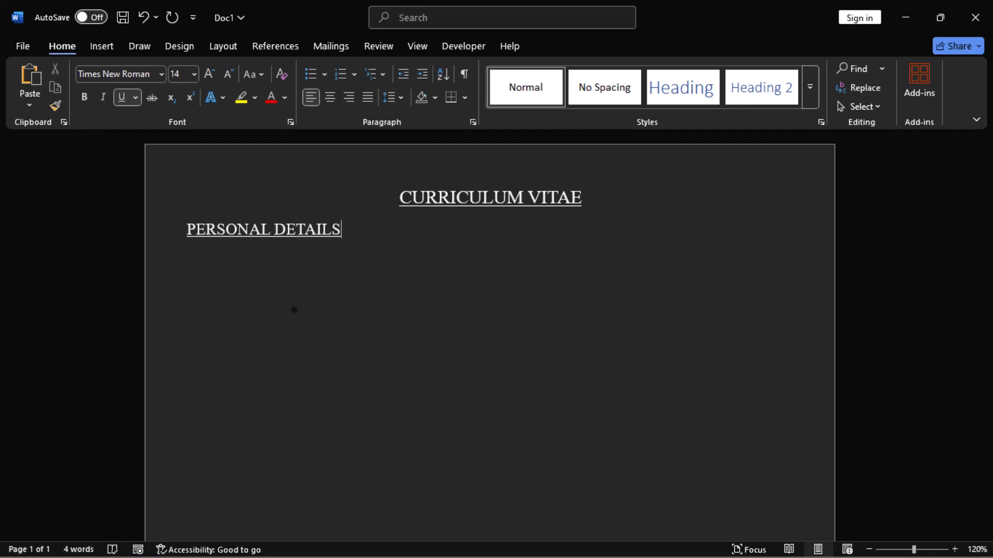
- Make both the PERSONAL DETAILS subheading and the CURRICULUM VITAE title bold
key(Return)
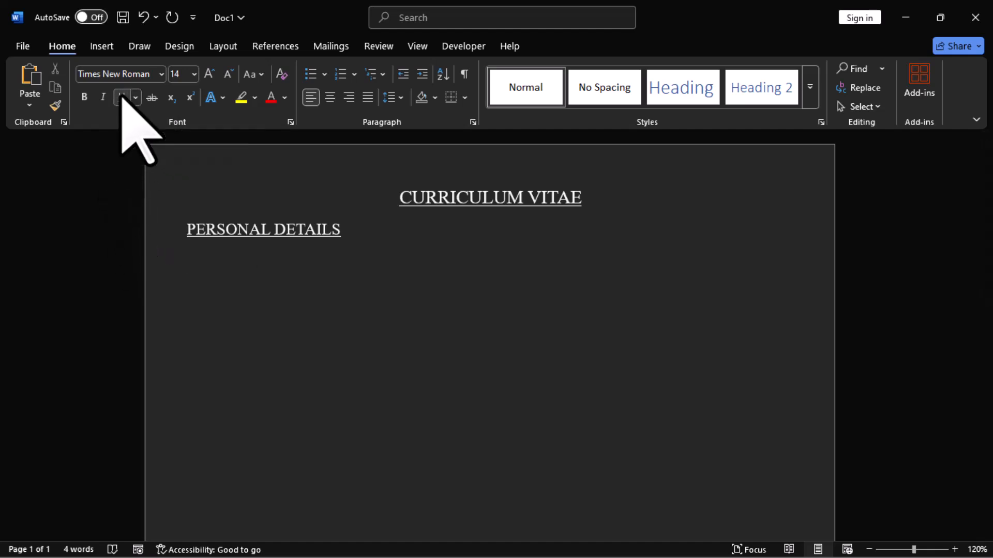
click(163, 233)
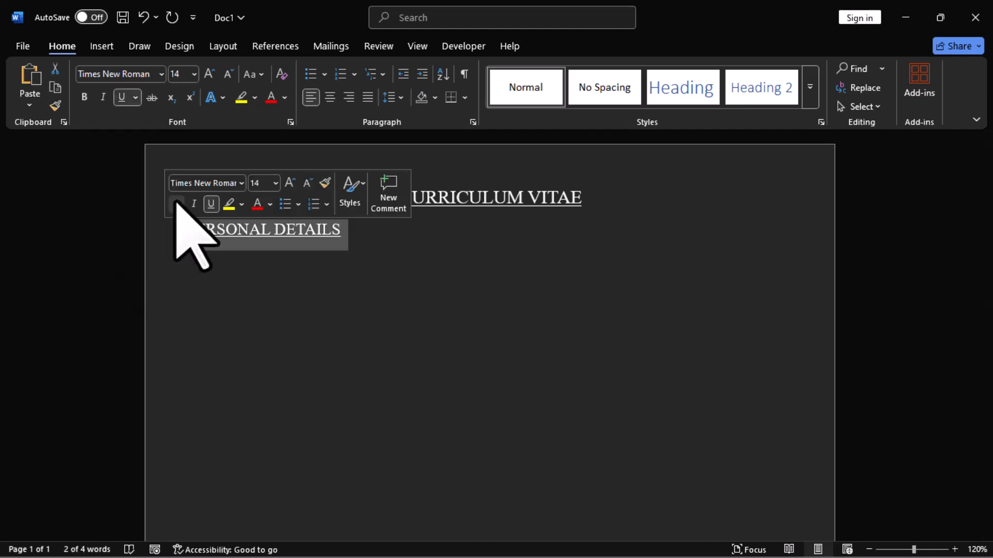
click(177, 204)
click(317, 288)
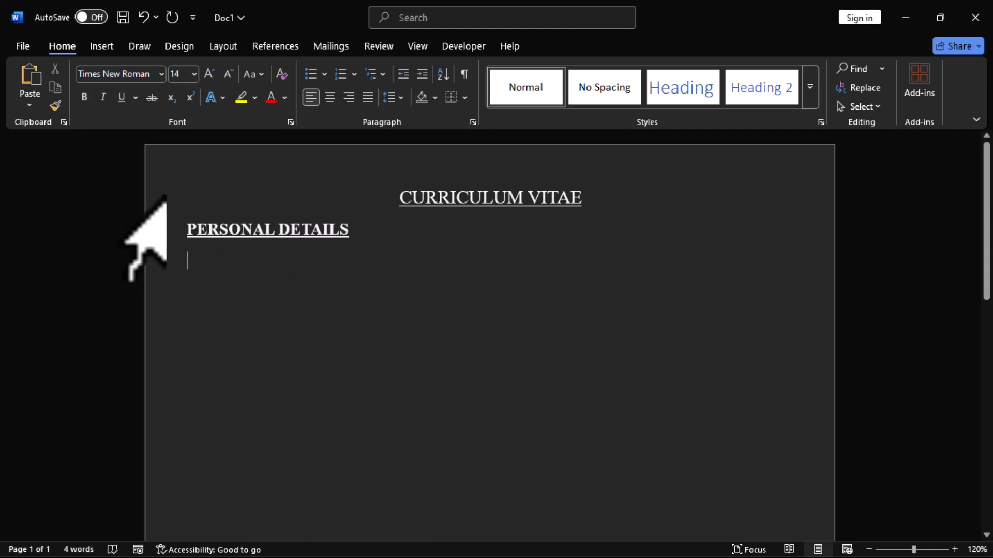
click(154, 193)
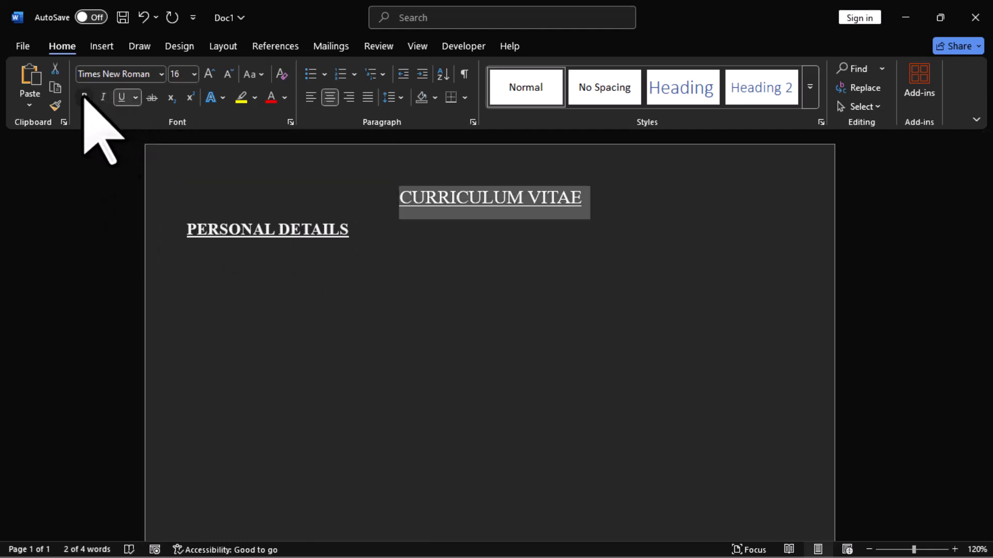
click(84, 97)
click(197, 290)
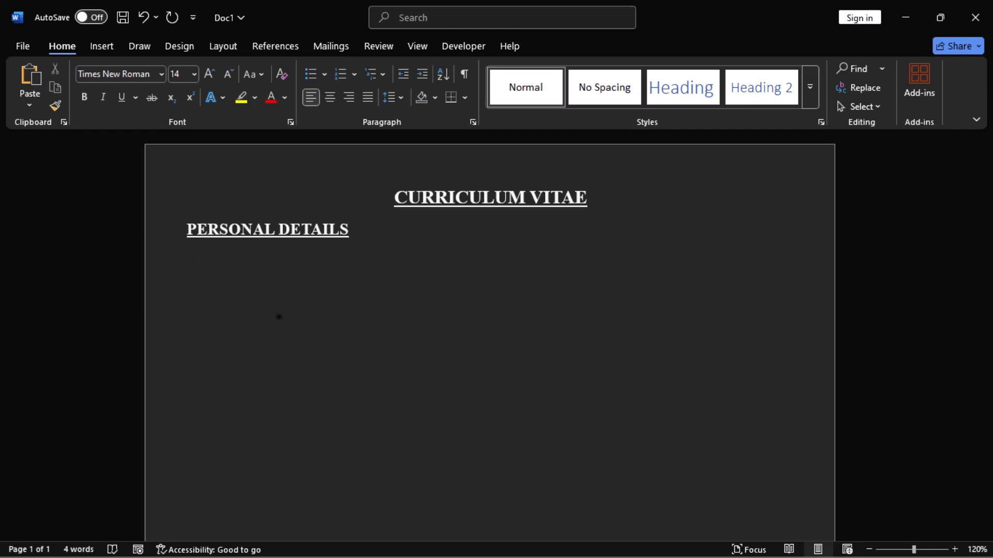
- Add the line Name: [Type your name here] below the subheading and start a new line
text(Name: [])
key(Left)
text(Type your name here)
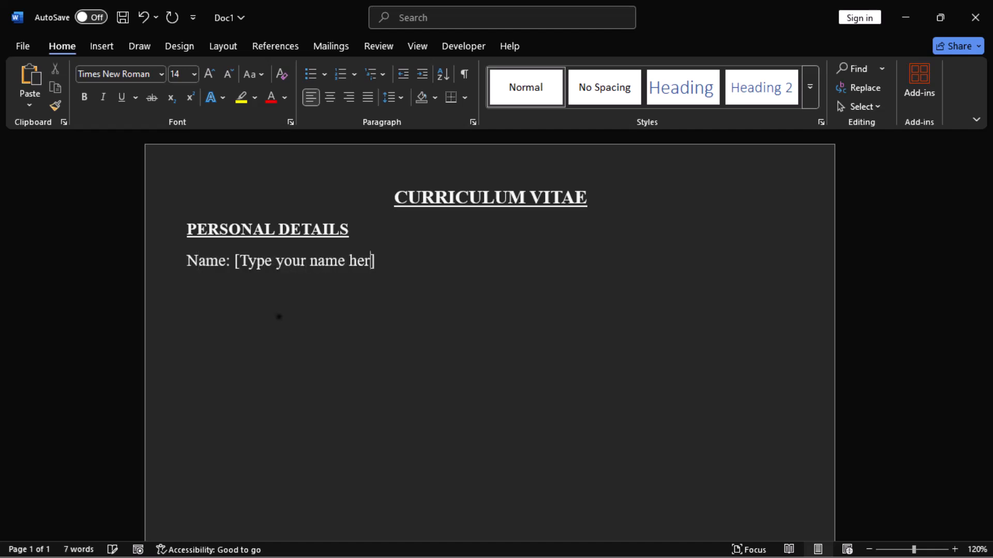
key(Right)
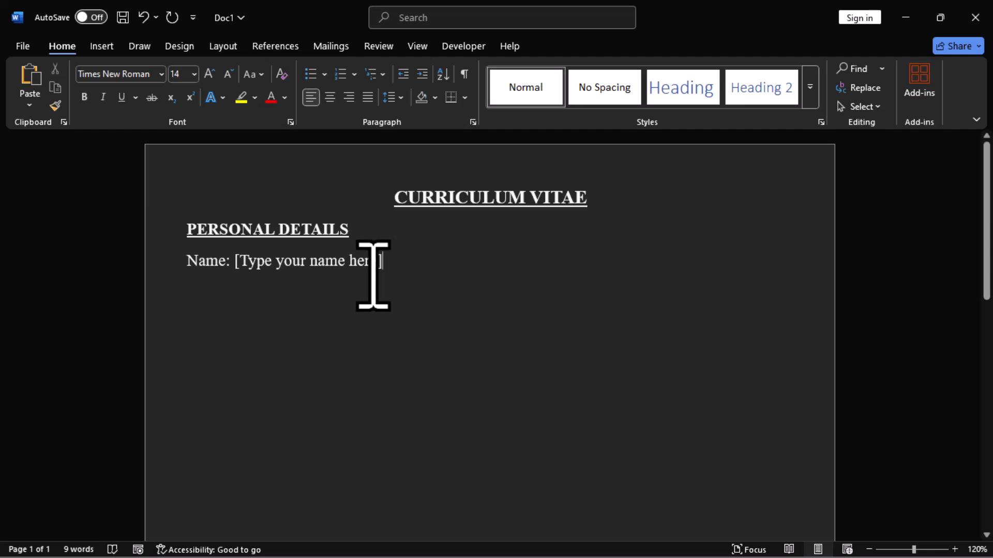
key(Return)
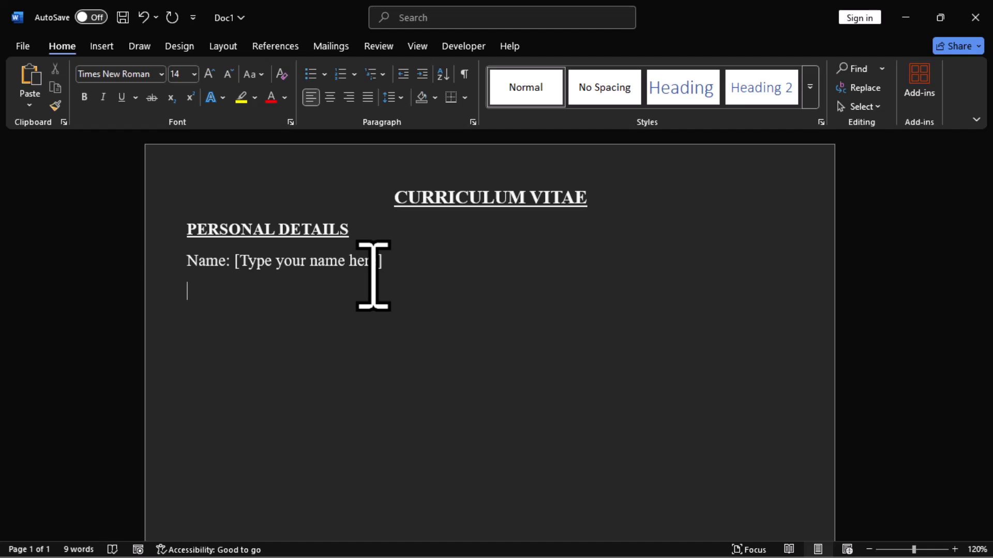
- Add the line Address: [Type your address here] below the name line and start a new line
text(Address: [Type ])
key(Left)
text(Type your address here)
key(End)
key(Return)
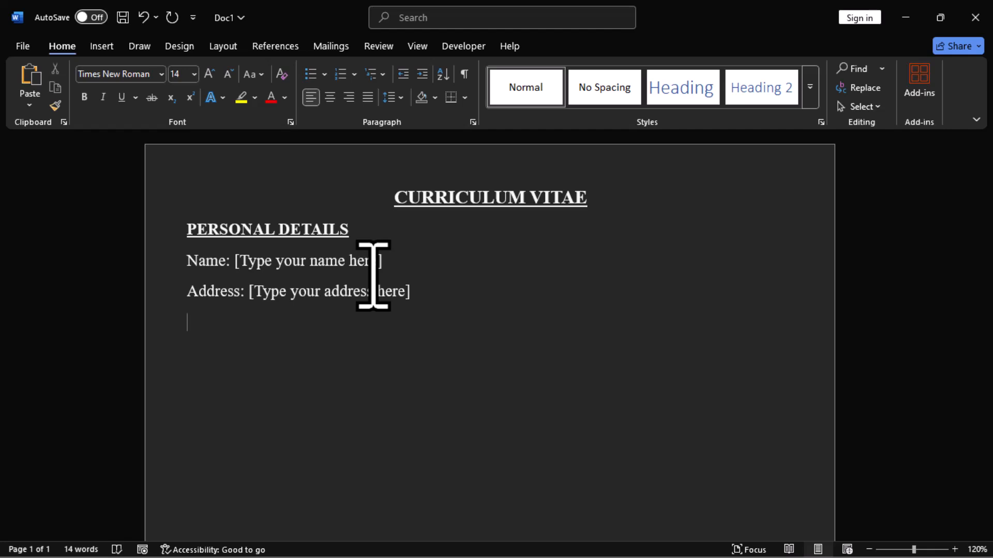
- Add the line Mobile: [Type your contact here]
text(Mobile:)
text( [Type your ])
key(Left)
text(Type your )
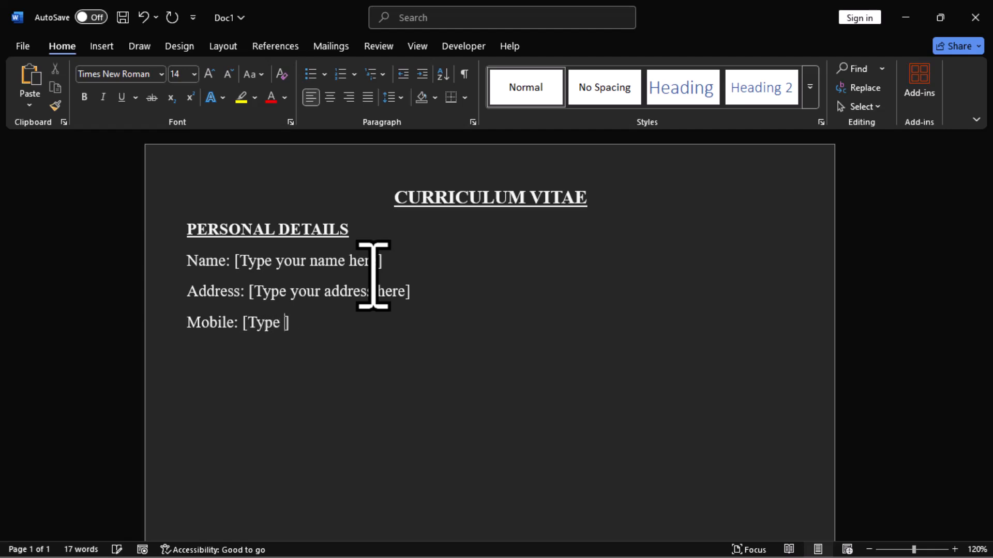
text(contact here)
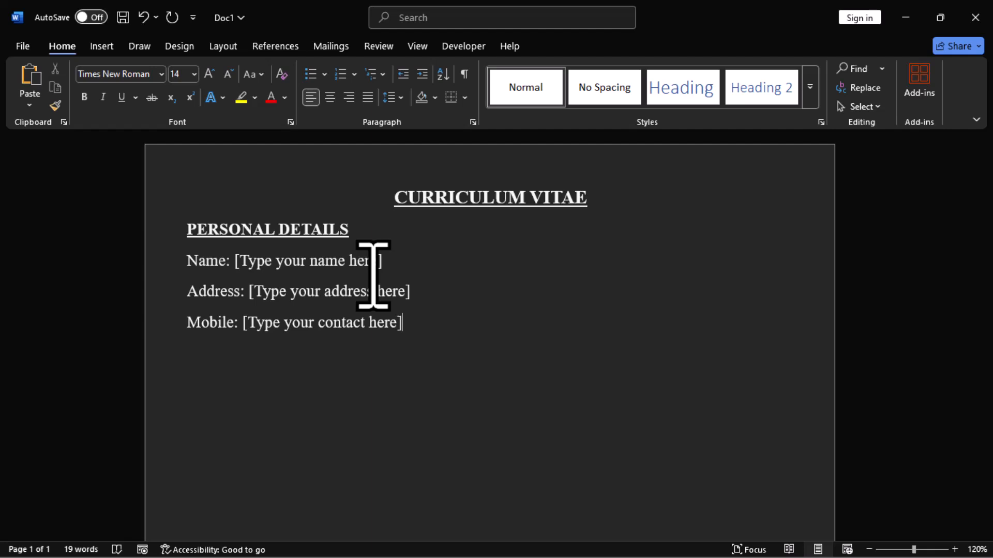
- On a new line, add Marital status: Married/Single
key(Return)
text(Marital status: )
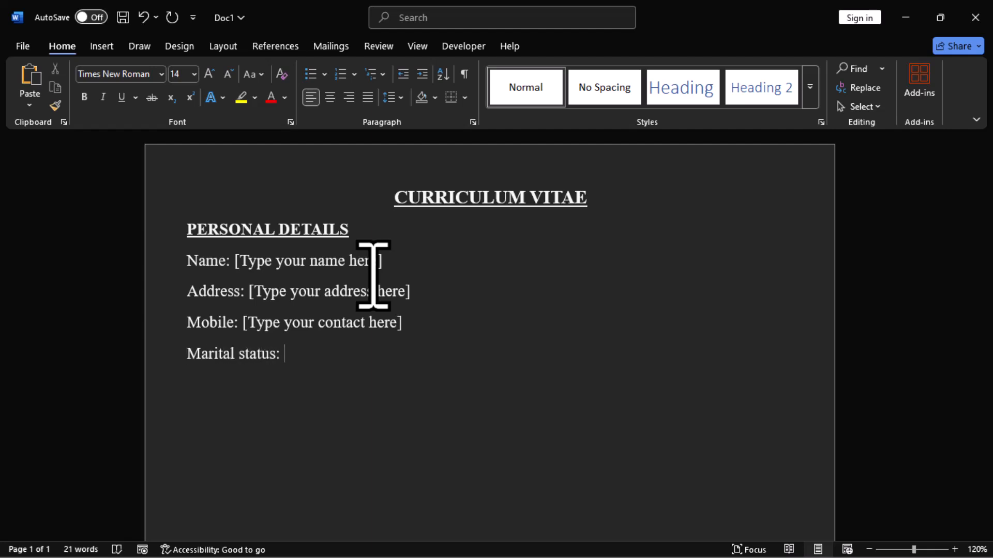
text(M)
text(/SIngle)
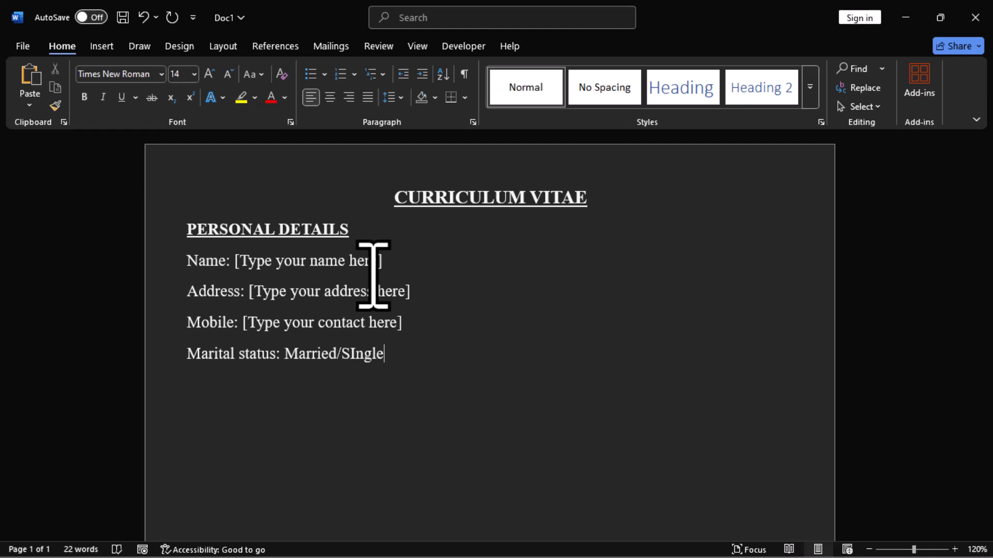
- After a blank line, add a bold underlined CAREER OBJECTIVE heading and start a new line
key(Return)
key(Return)
key(Return)
key(ctrl+b)
key(ctrl+u)
text(CAREER OBJECTIVE)
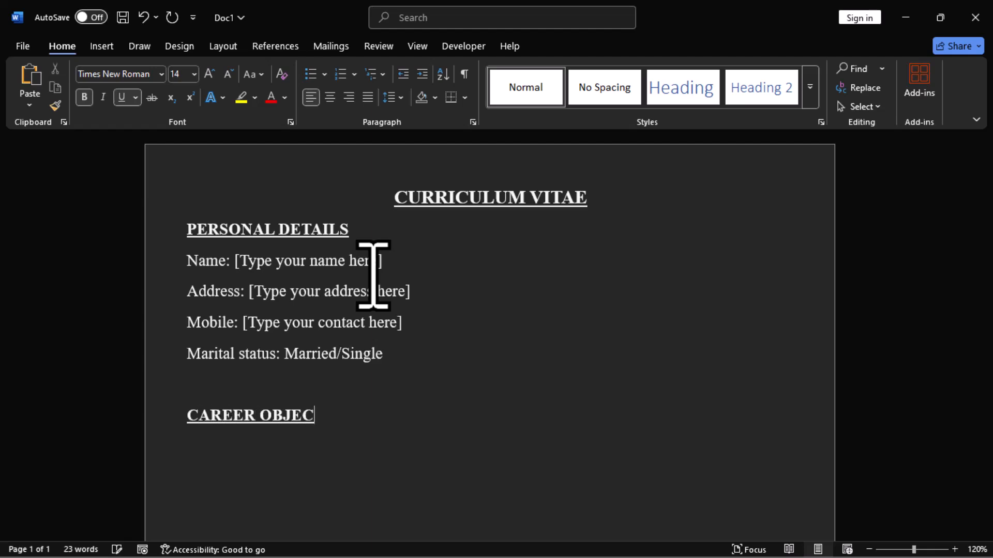
key(Return)
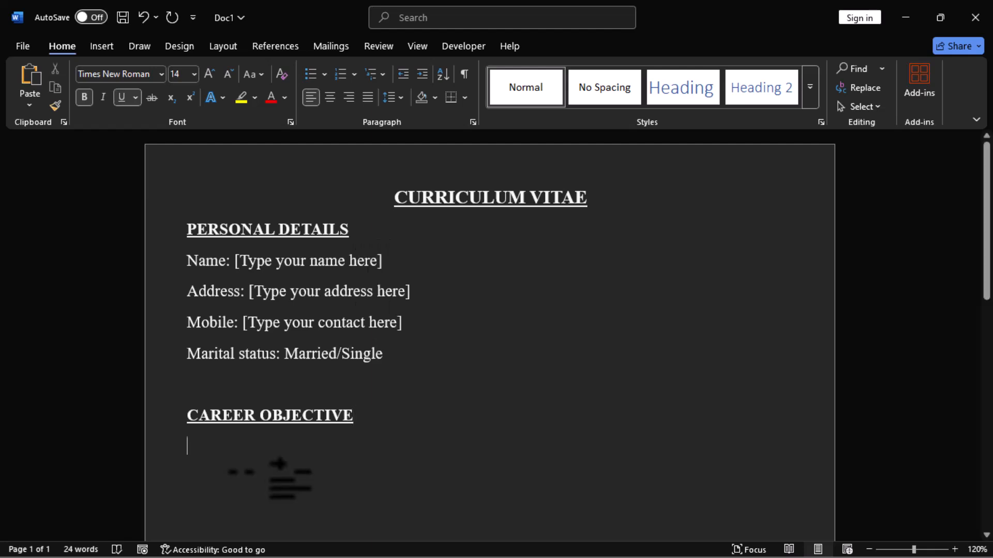
- Turn off bold and underline, then list IT Engineer and Graphic designer on separate lines under the heading
click(84, 96)
click(122, 98)
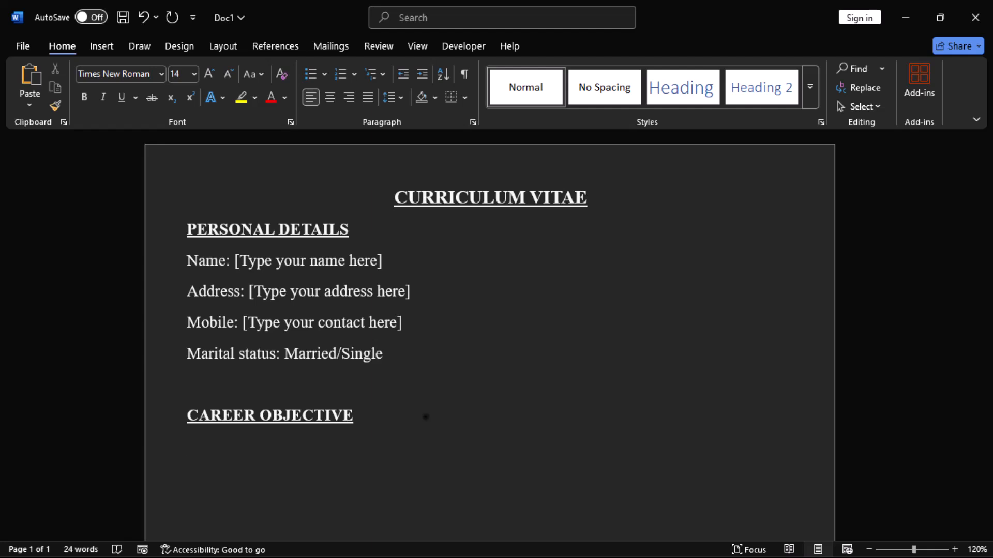
text(IT Engineer)
key(Return)
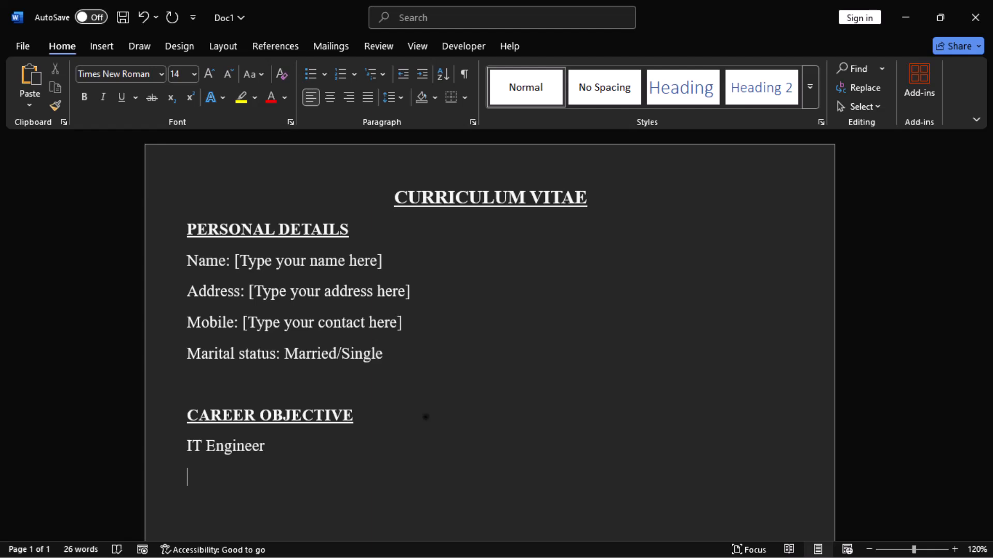
text(Graphic designer)
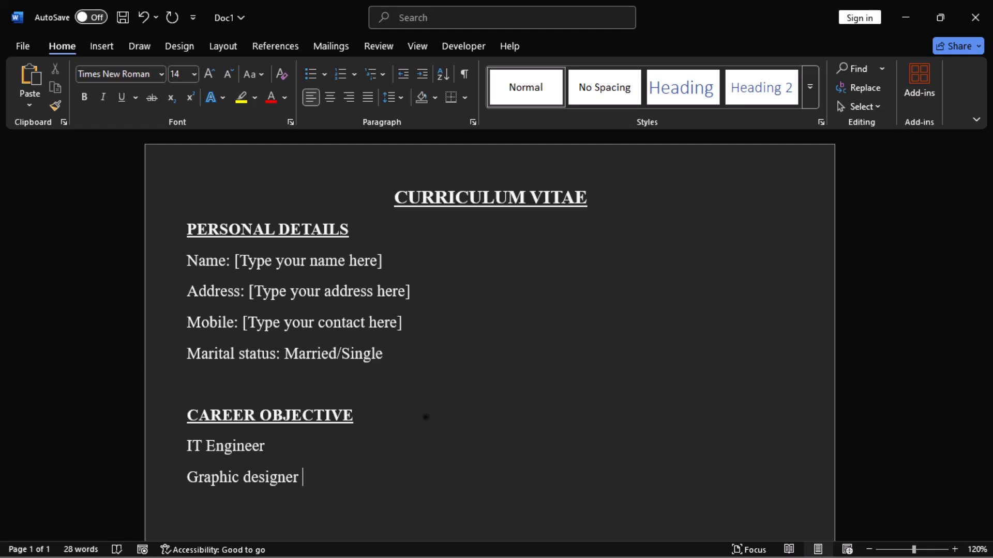
- After a blank line, add a bold underlined PERSONAL STATEMENT heading and start a new line
key(Return)
key(Return)
key(ctrl+b)
key(ctrl+u)
text(PERSONAL STATEMENT)
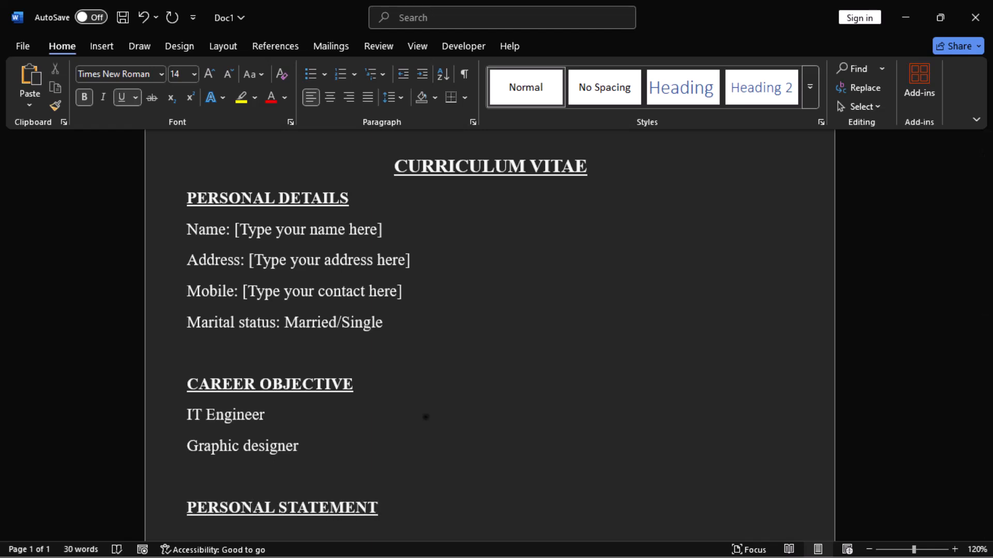
key(Return)
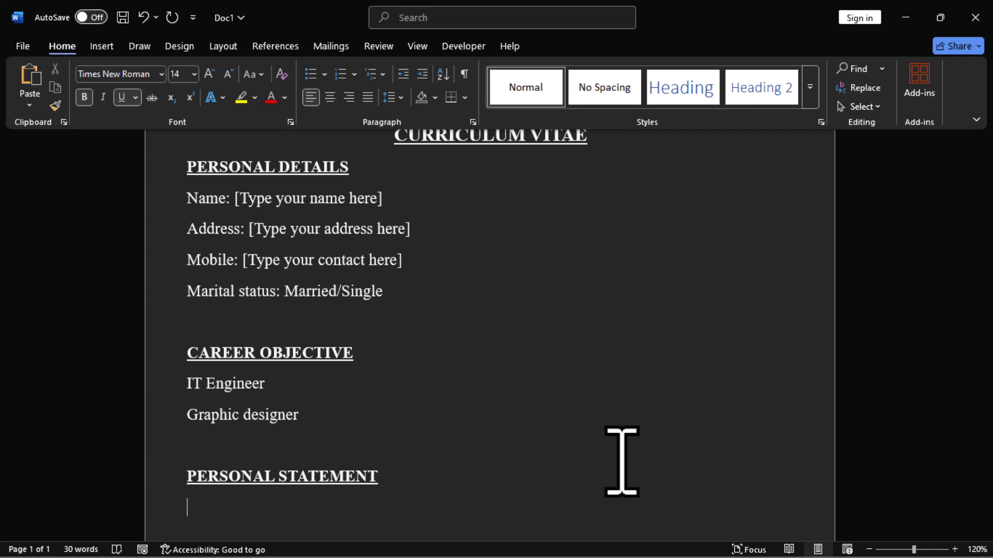
- Turn off bold and underline and generate two paragraphs of placeholder text with =RAND(2,2)
key(ctrl+b)
key(ctrl+u)
text(=RAND()
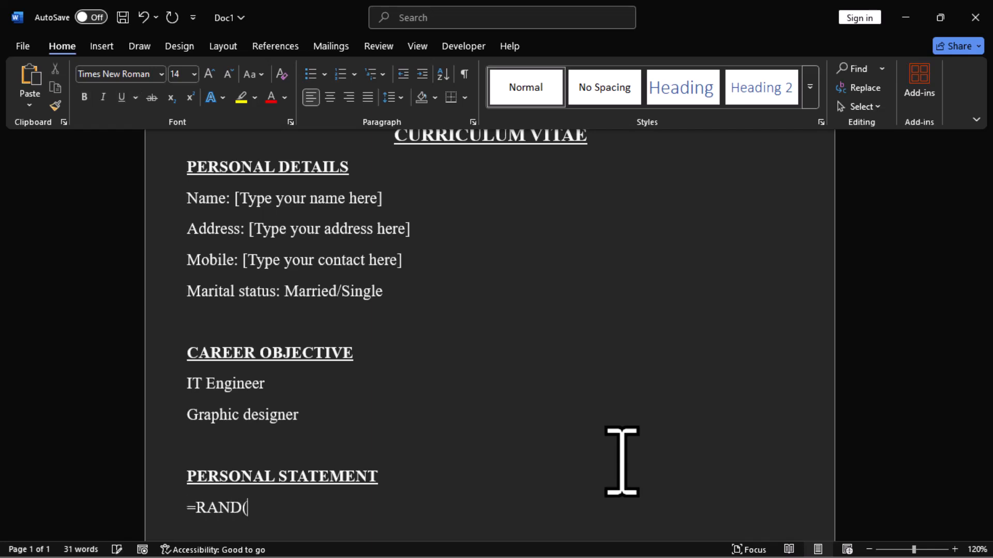
text(2,2))
key(Return)
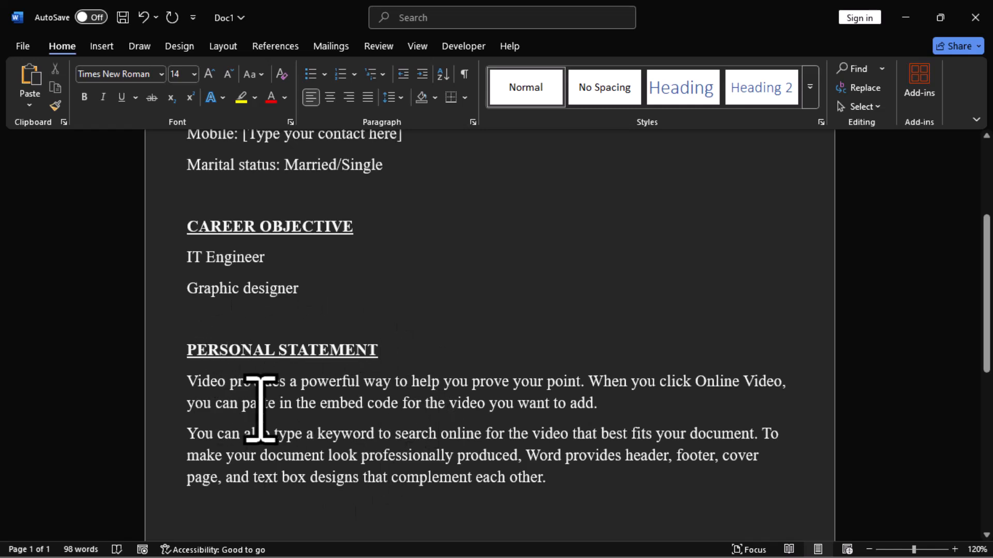
- Below the placeholder text, add a bold underlined QUALIFICATIONS heading and start a new line
scroll(390, 414, up, 4)
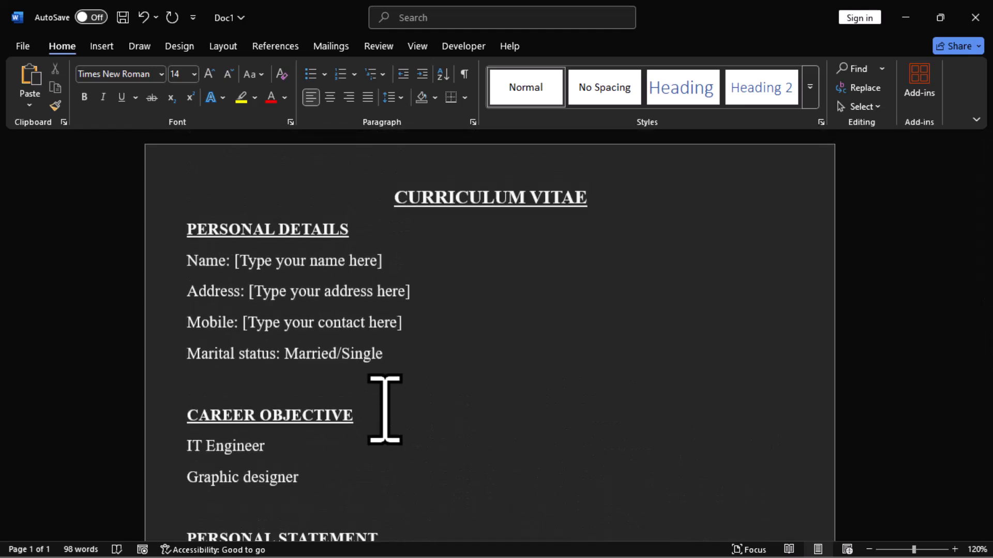
scroll(386, 409, down, 2)
scroll(385, 409, down, 4)
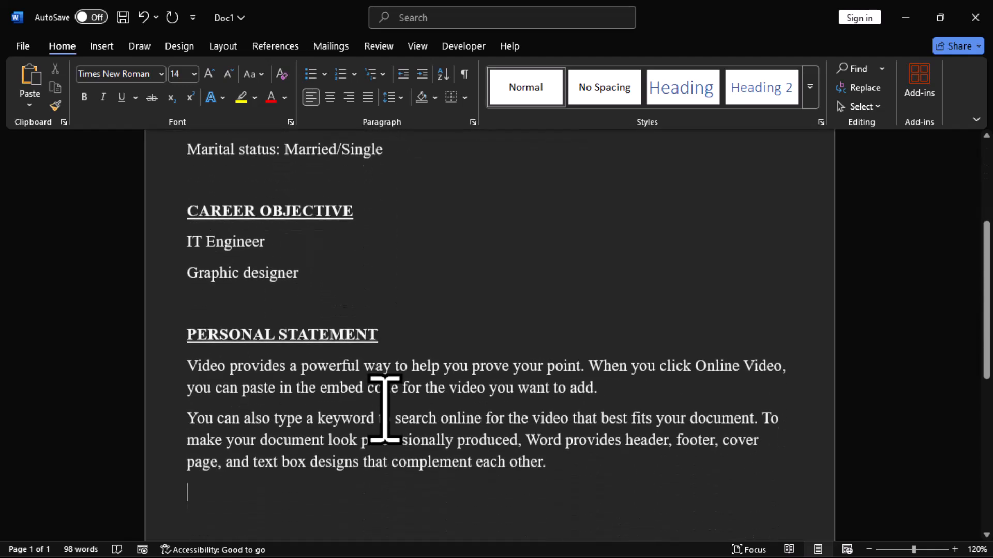
scroll(385, 410, up, 4)
scroll(383, 421, up, 1)
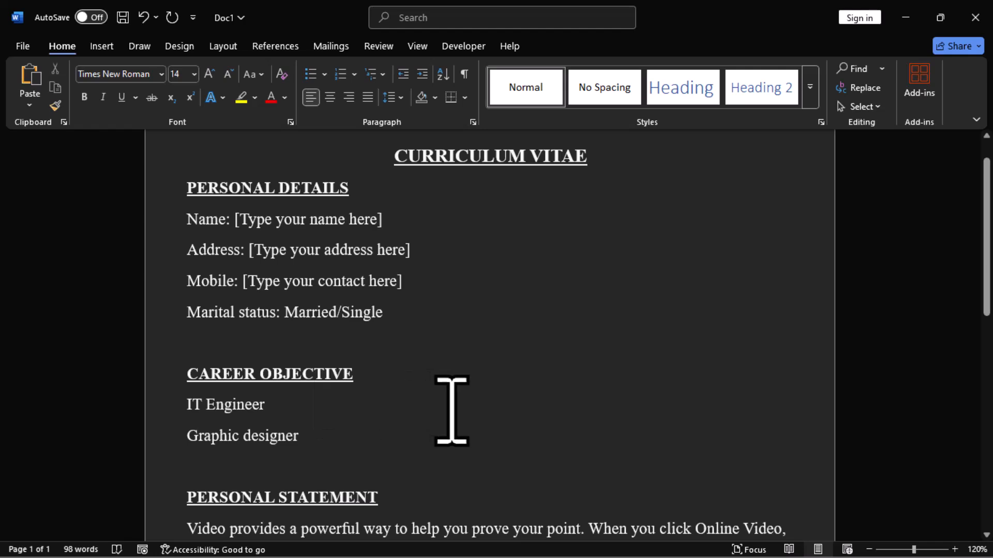
scroll(449, 421, down, 4)
scroll(311, 414, down, 2)
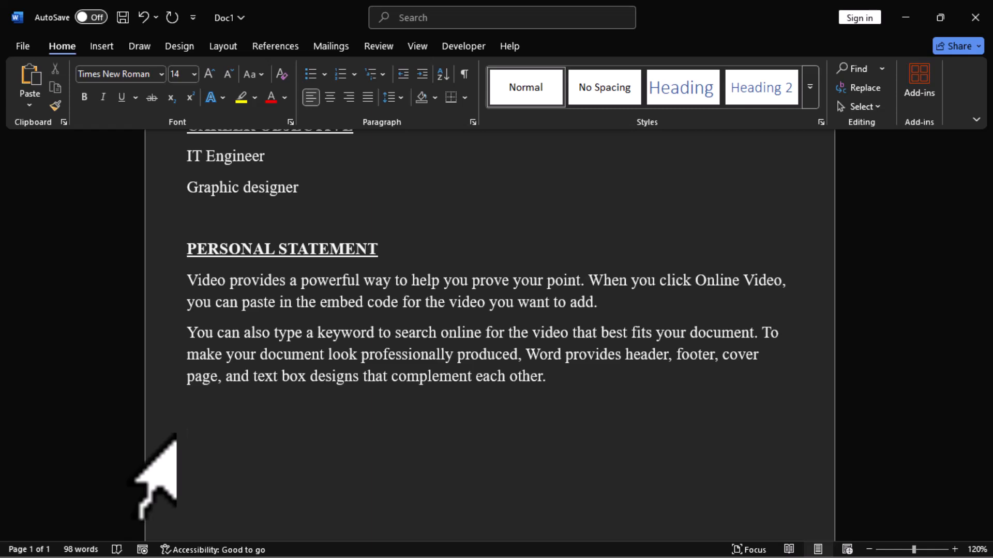
key(ctrl+b)
key(ctrl+u)
text(WUALIFICATIONS)
key(Left)
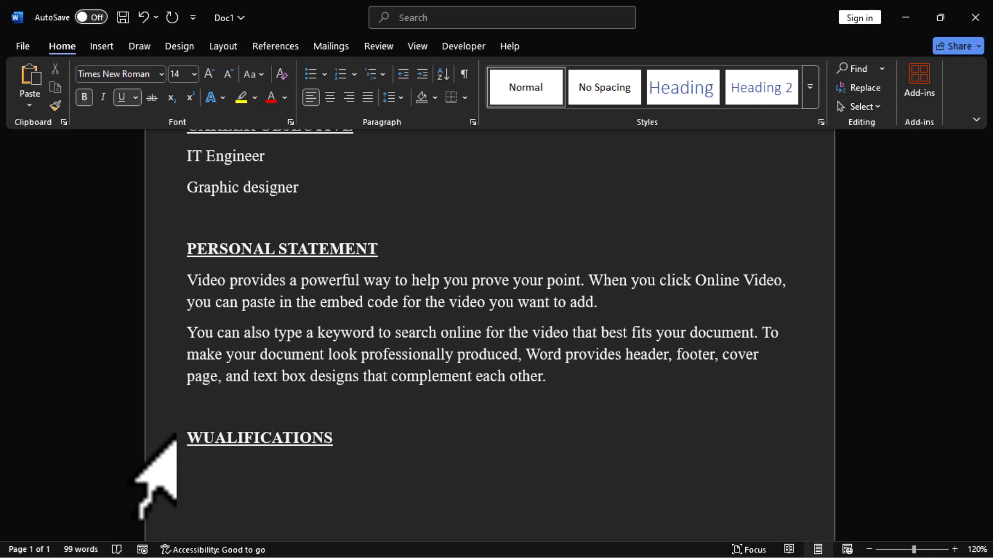
key(Home)
key(Delete)
text(Q)
key(End)
key(Return)
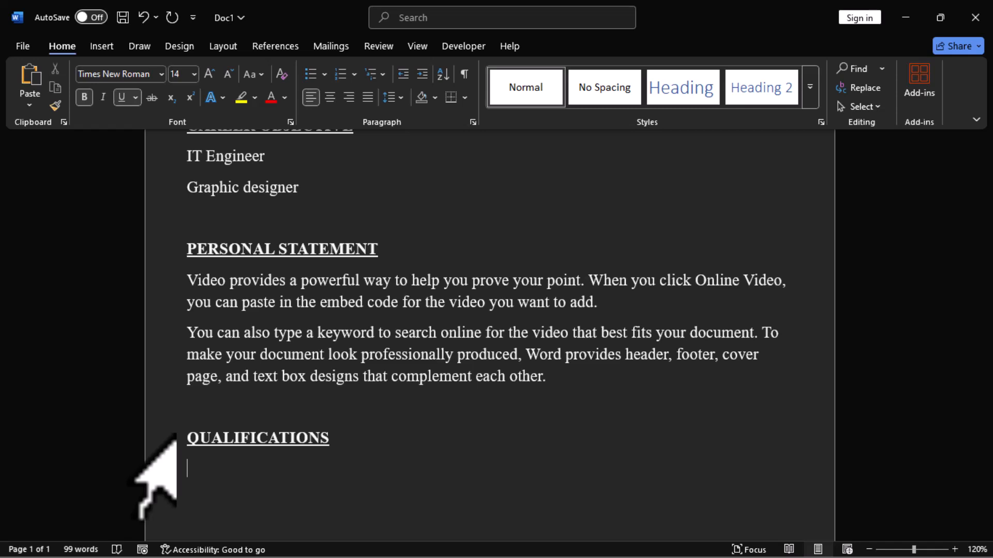
- Turn off bold and underline and add the line 2008 – 2012 [Your school name] – [Certificate type]
key(ctrl+b)
key(ctrl+u)
text(2008 - 2021)
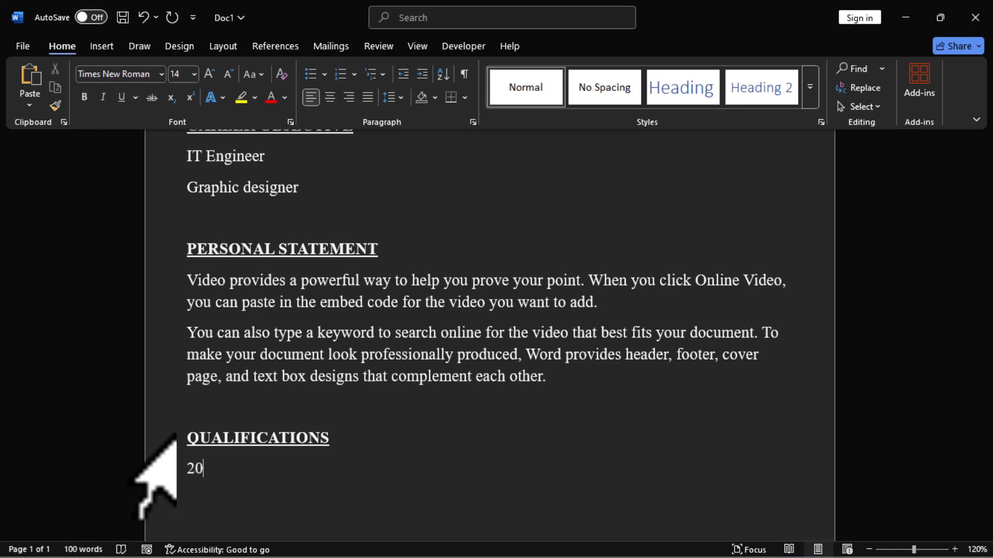
key(BackSpace)
key(BackSpace)
text(12 []Your school name)
key(Right)
text(- [])
key(Left)
text(Certificate type)
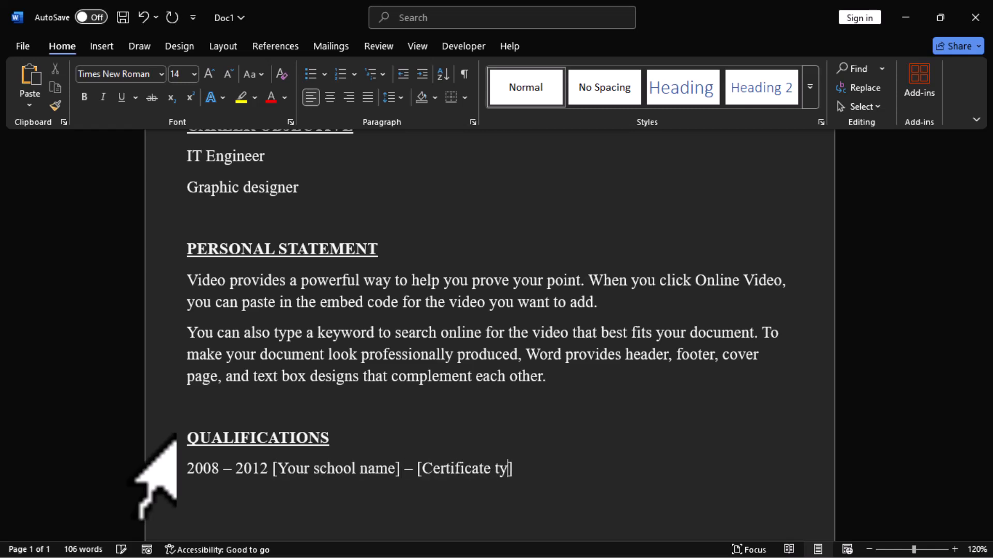
- Copy the school and certificate placeholders and add a second line 2013 – 2018 [Your school name] – [Certificate type]
key(ctrl+shift+Left)
key(ctrl+shift+Left)
key(ctrl+shift+Left)
key(ctrl+shift+Left)
key(ctrl+shift+Left)
key(ctrl+shift+Left)
key(ctrl+shift+Left)
key(ctrl+shift+Left)
key(ctrl+shift+Left)
key(ctrl+c)
key(End)
key(Return)
text(20)
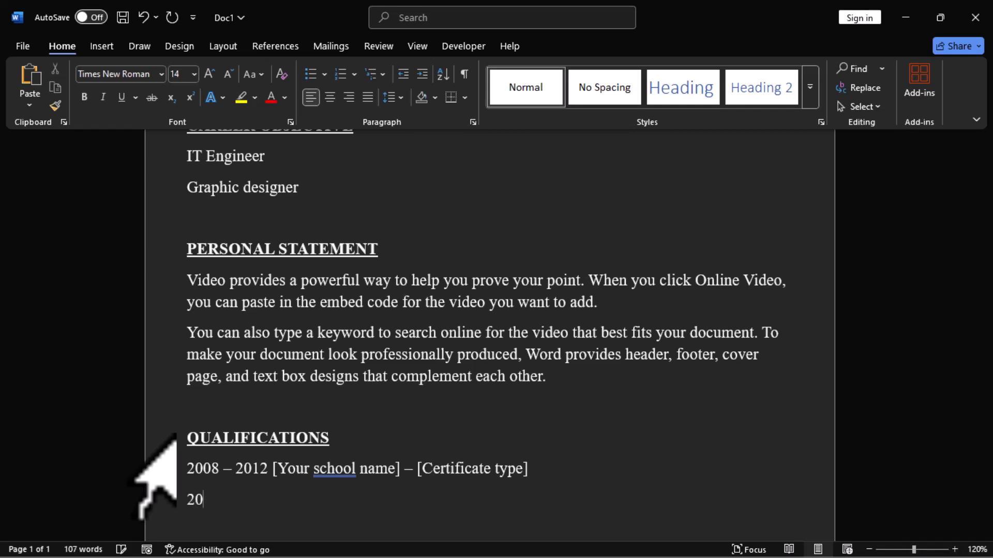
text(13 - 2018)
key(ctrl+v)
text(])
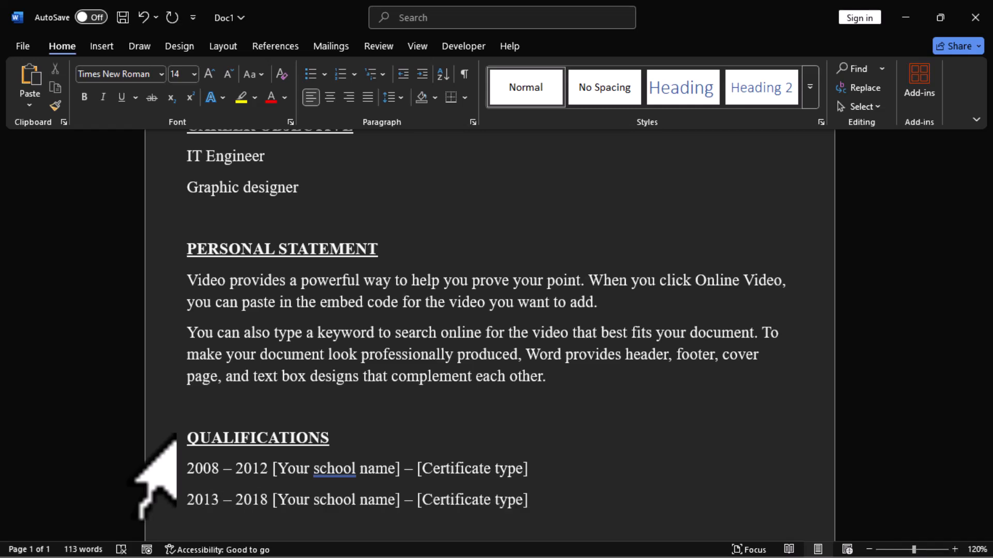
- After a blank line, add a bold underlined PROFESSIONAL SKILLS heading and start a new line
key(Return)
key(Return)
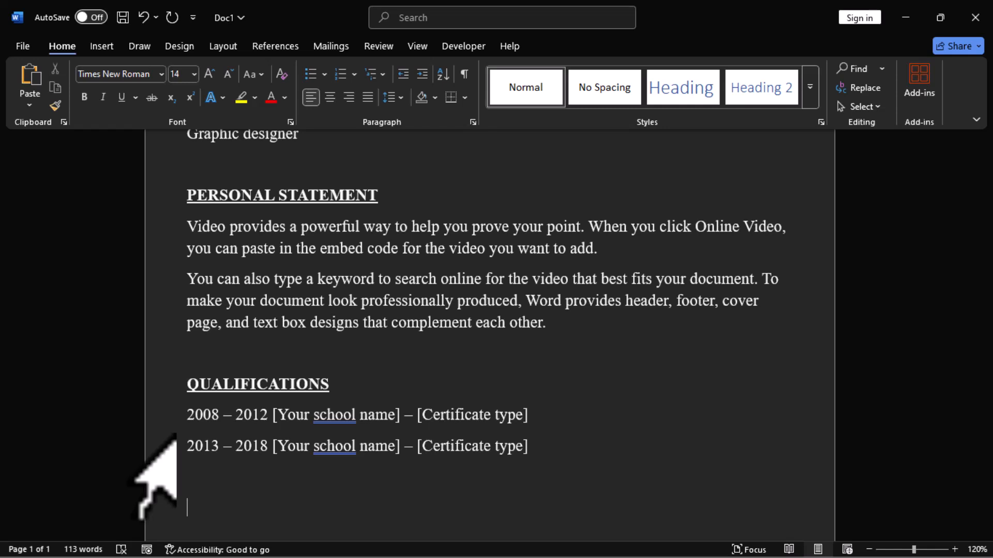
key(ctrl+b)
key(ctrl+u)
text(PROFESSIONAL SKILLS)
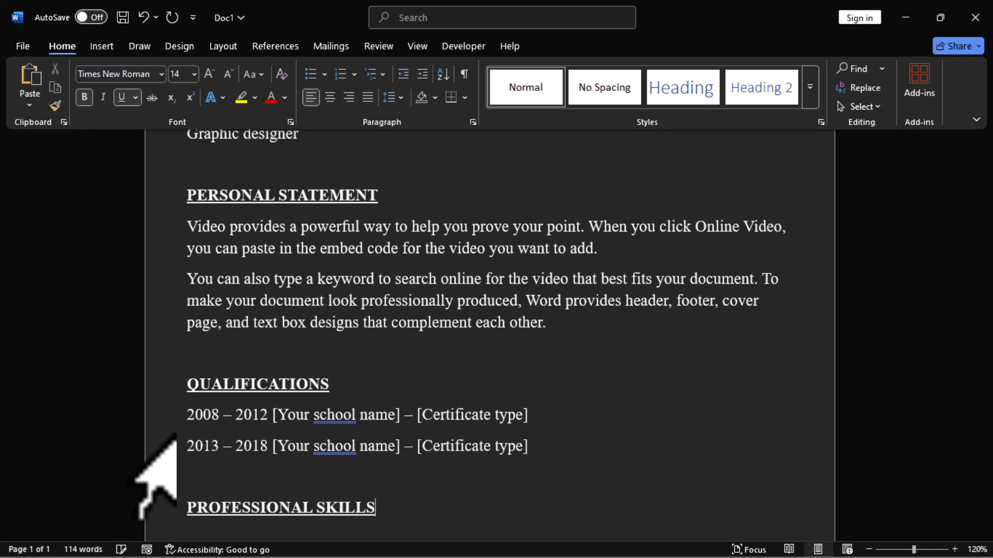
key(Return)
- Turn off bold and underline and list Data simulation and Windows installation on separate lines
key(ctrl+b)
key(ctrl+u)
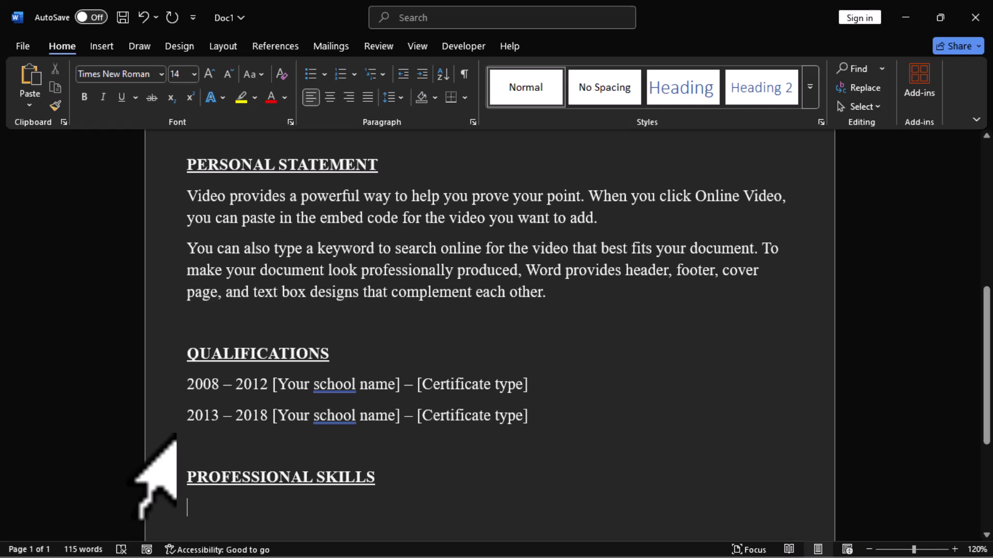
text(dATA)
key(BackSpace)
key(BackSpace)
key(BackSpace)
key(BackSpace)
key(Caps_Lock)
text(Data simulation)
key(Return)
text(Windows installation)
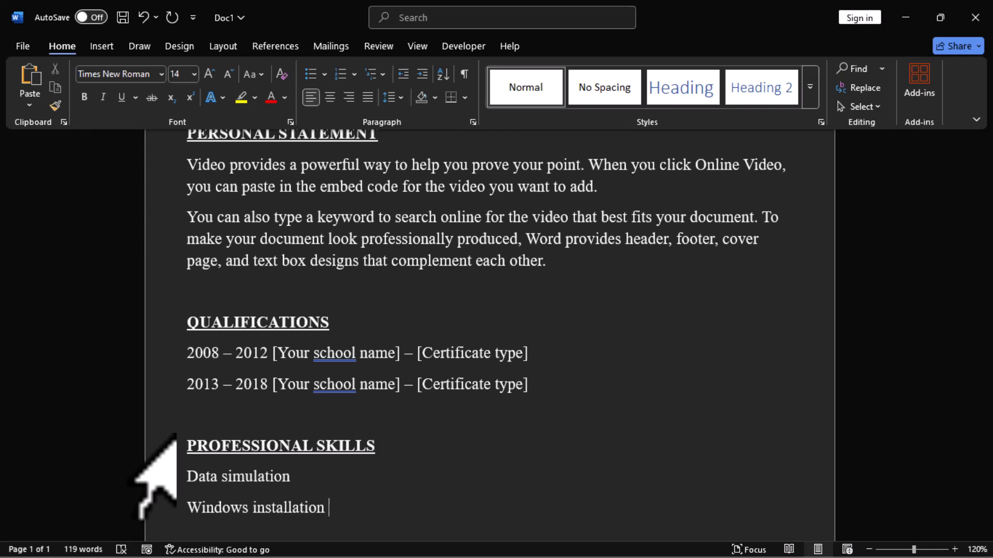
- Add the skill line High skills in Word, Excel and PowerPoint
key(Return)
text(High skills in Mic)
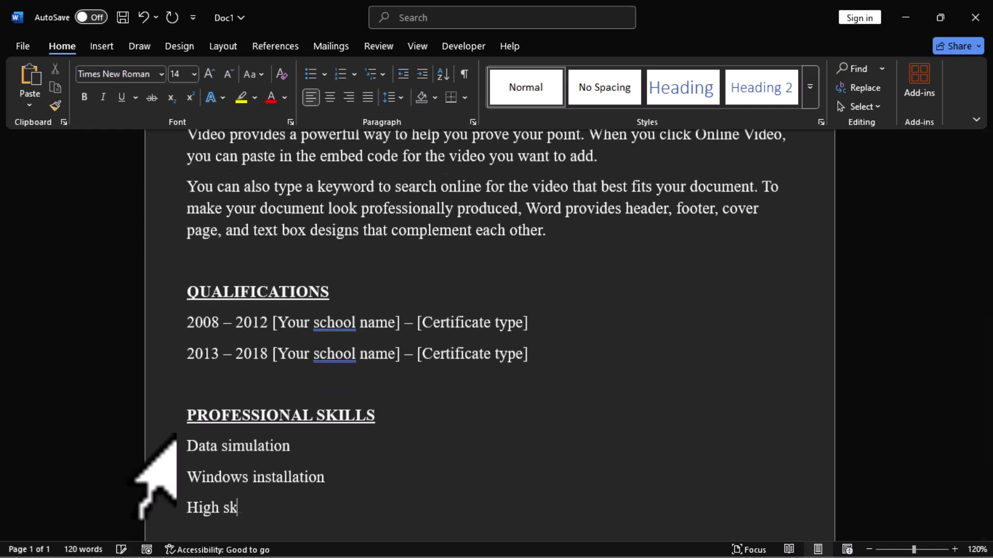
key(BackSpace)
key(BackSpace)
key(BackSpace)
text(Word, Ex)
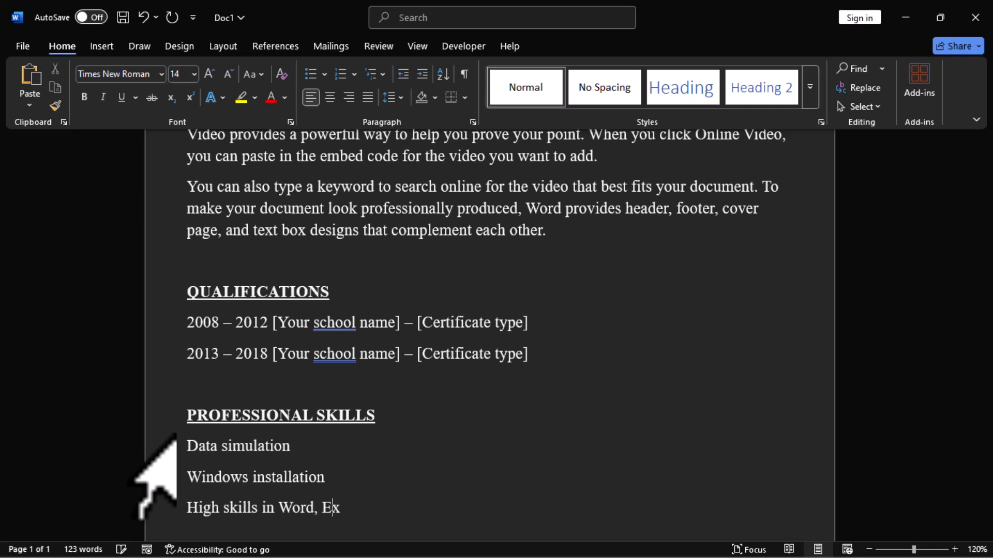
text(cel and PowerPoint)
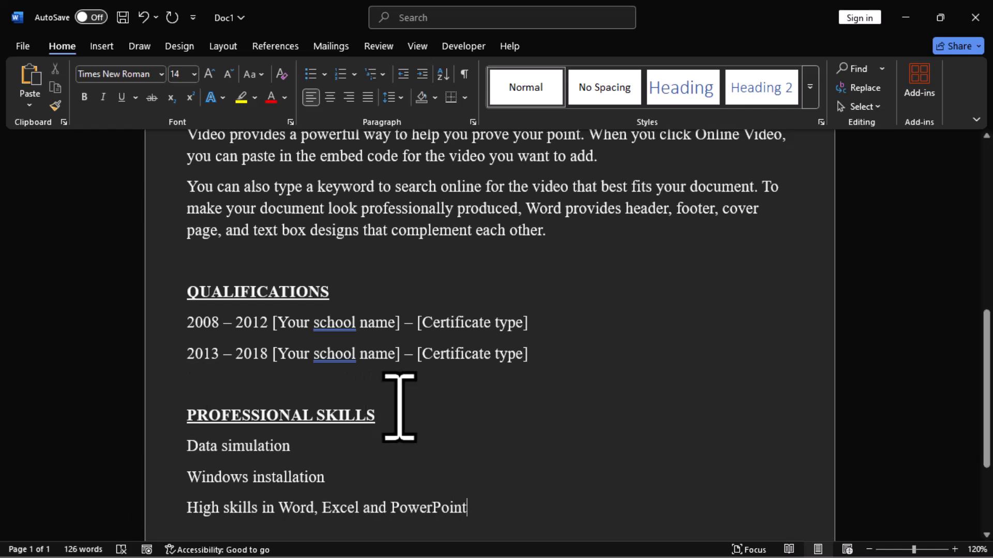
- After a blank line below the skills, add a bold underlined PERSONAL ATTRIBUTES heading and start a new line
scroll(473, 418, down, 3)
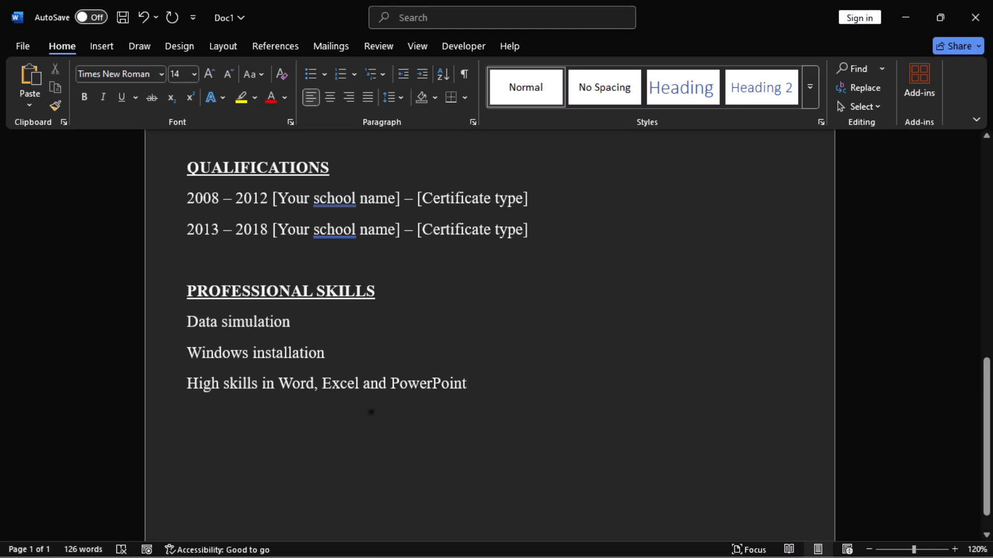
key(ctrl+p)
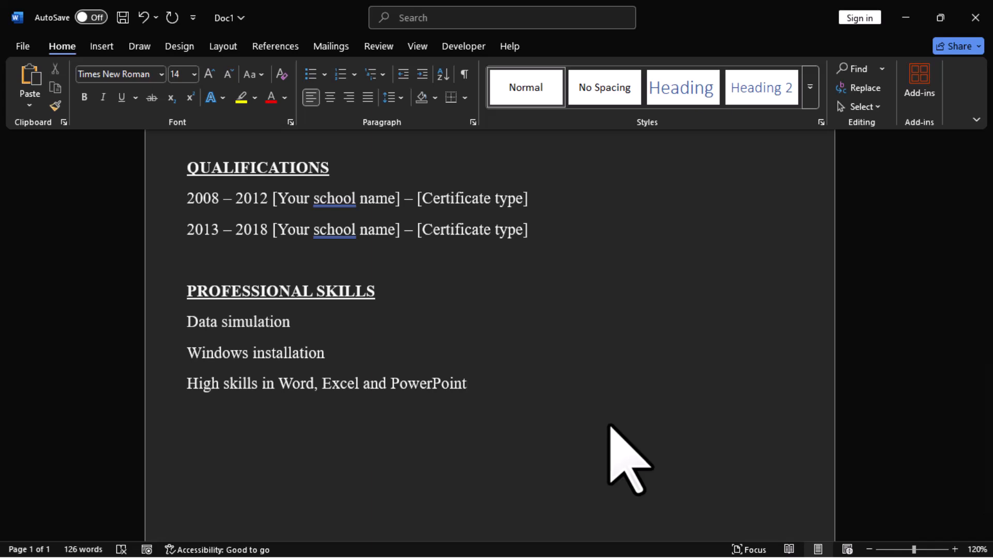
key(Return)
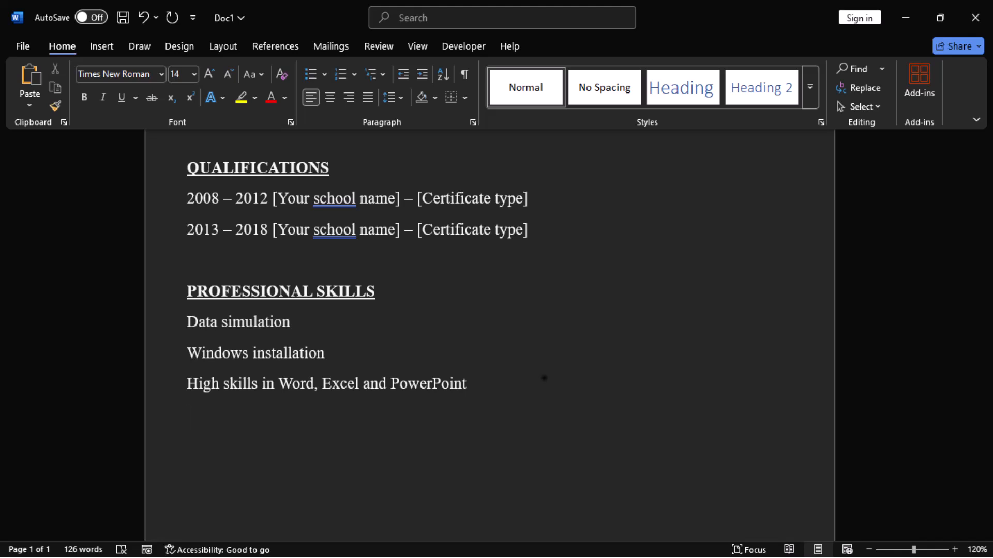
key(Return)
key(ctrl+b)
key(ctrl+u)
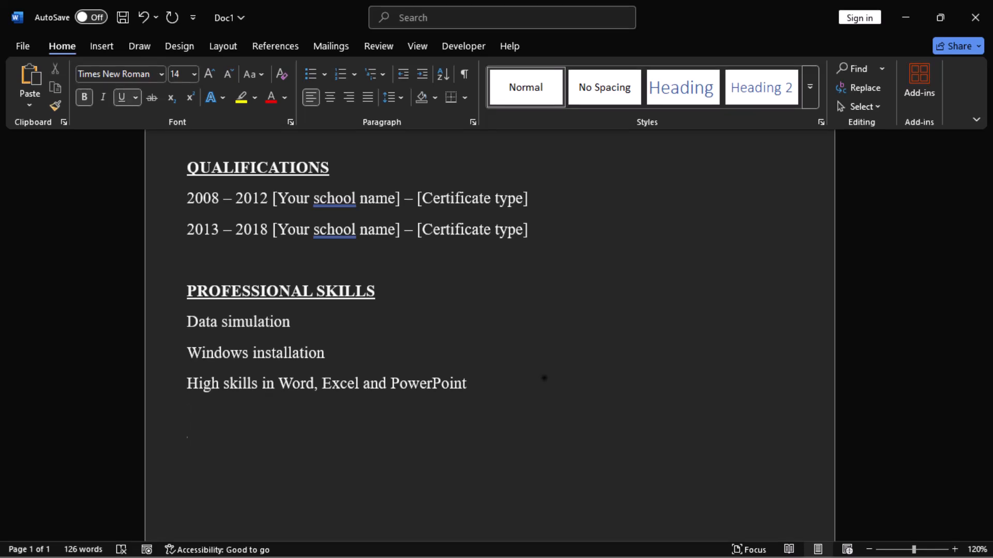
text(PROFE)
key(BackSpace)
key(BackSpace)
key(BackSpace)
key(BackSpace)
text(ERSONAL ATTRIBUTES)
key(Return)
- Turn off bold and underline and list Hardworking, Good sense of humour and Ready to learn from others on separate lines
key(ctrl+b)
key(ctrl+u)
text(Hardw)
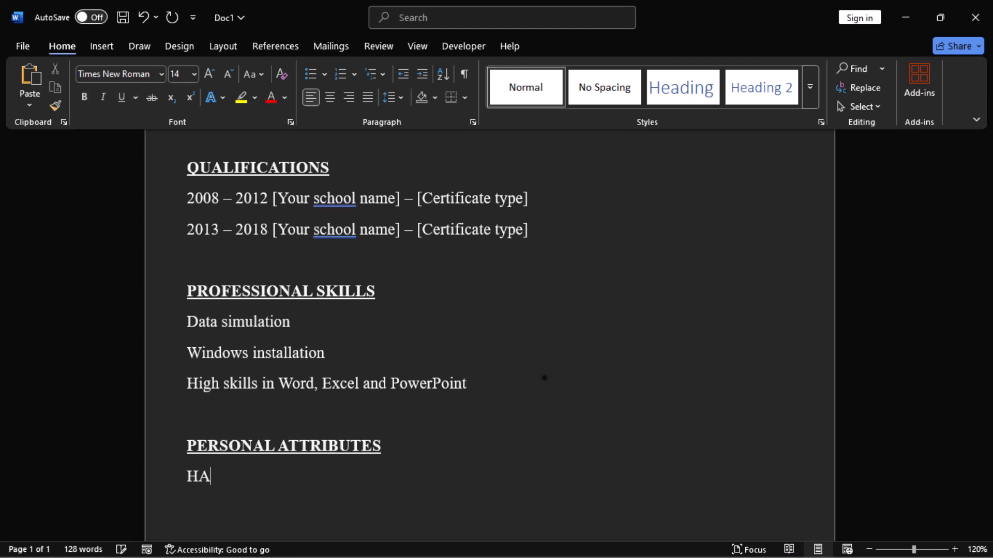
text(orking)
key(Return)
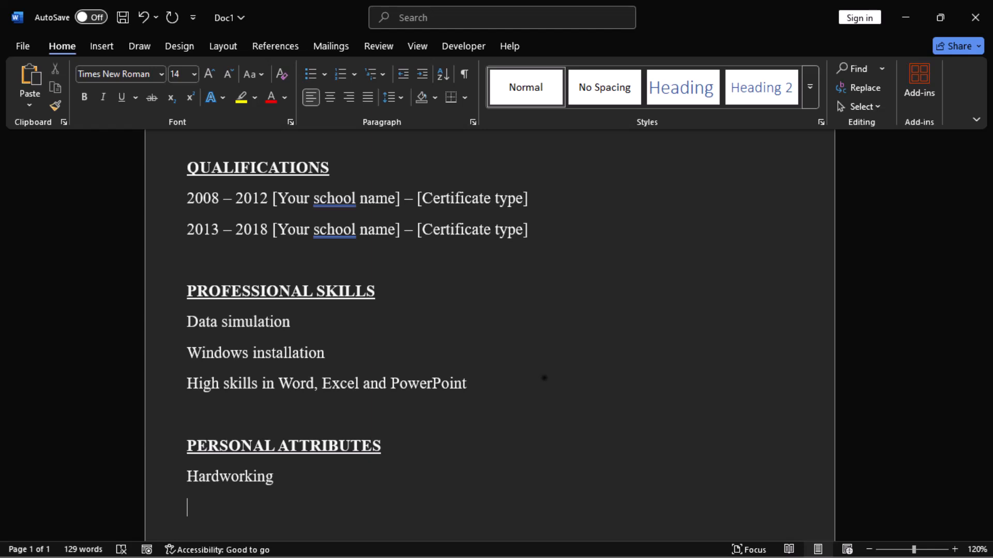
text(Good sense of humour)
key(Return)
text(Ready to learn from others)
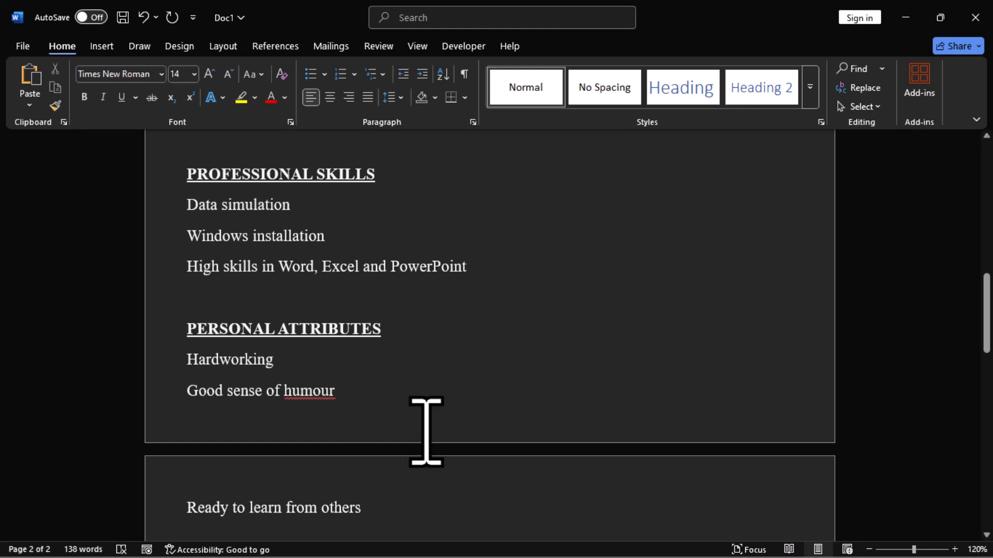
- After a blank line, add a bold underlined HOBBIES heading, turn the formatting off and start a new line
scroll(424, 434, down, 3)
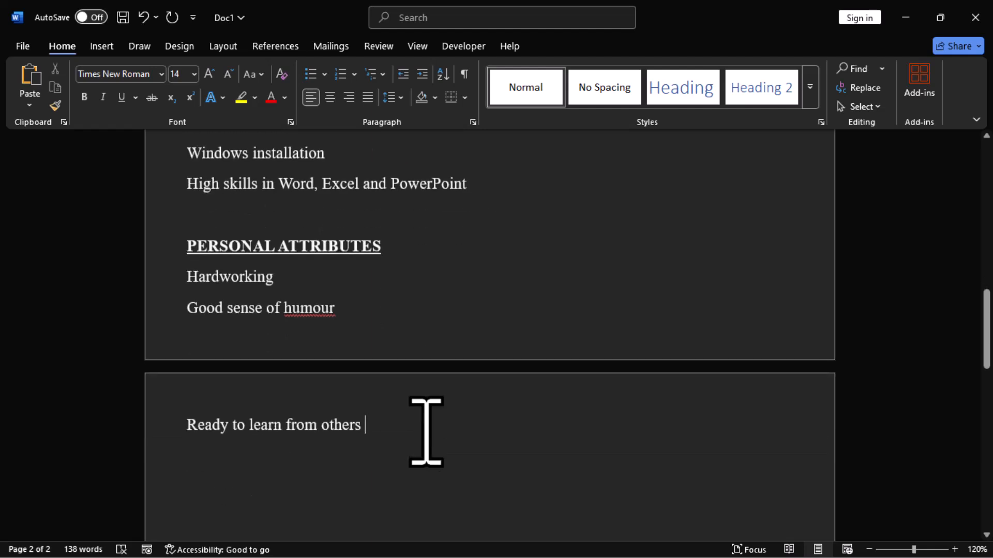
key(Return)
key(Return)
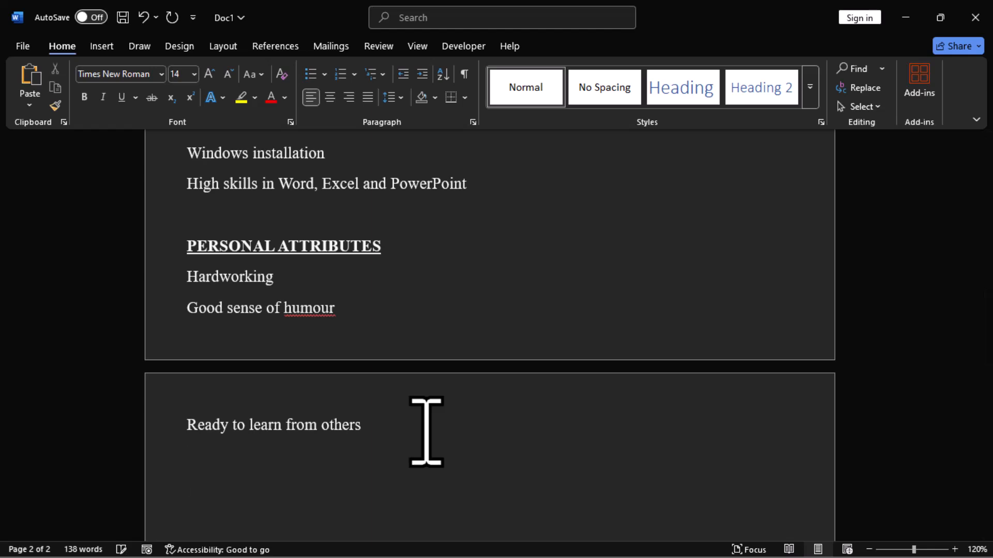
key(ctrl+b)
key(ctrl+u)
text(HOBBIES)
key(ctrl+b)
key(ctrl+u)
key(Return)
- List the hobbies Playing of football, Listening and singing to music and Reading and researching on separate lines
text(Playing of football)
key(Return)
text(liste)
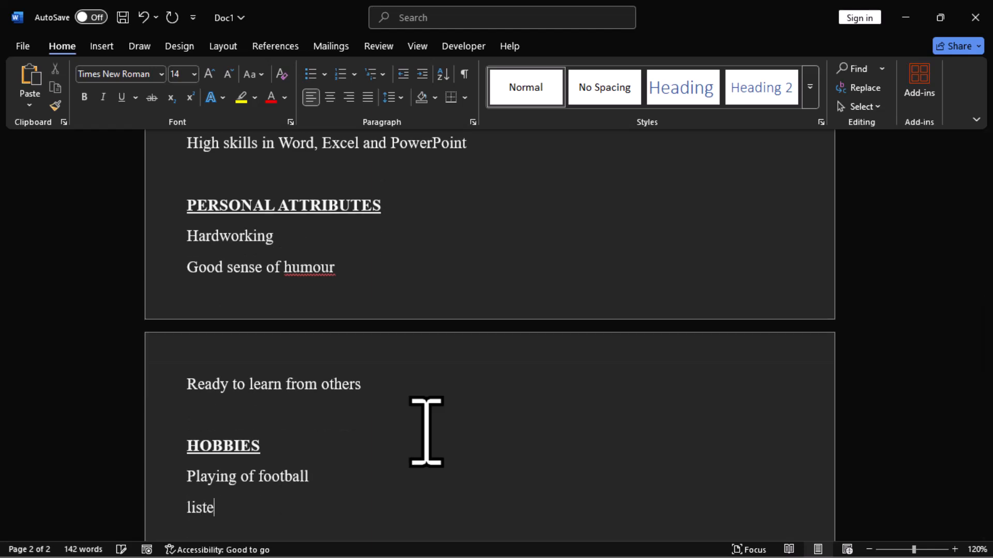
text(ning and singing to music)
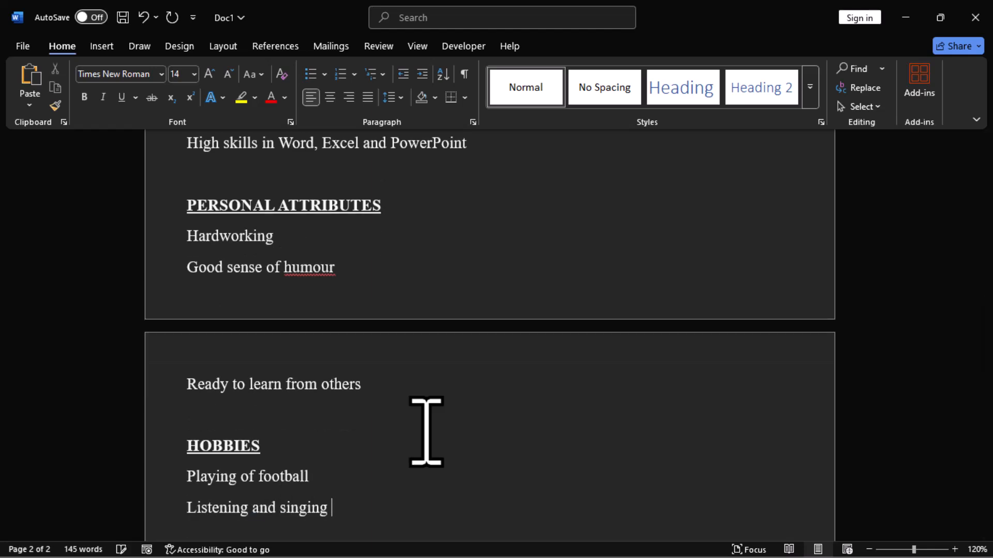
key(Return)
text(Reading and reasearching)
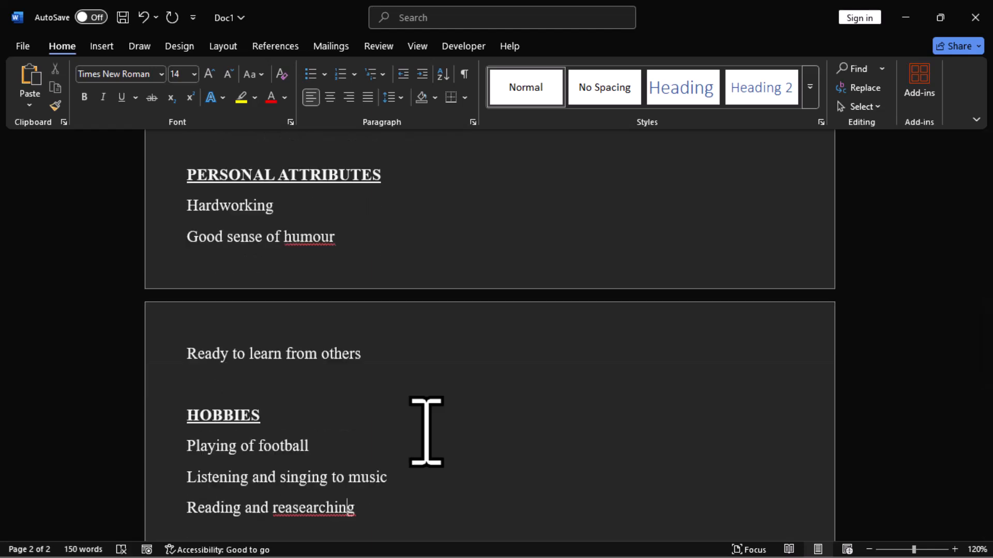
key(Return)
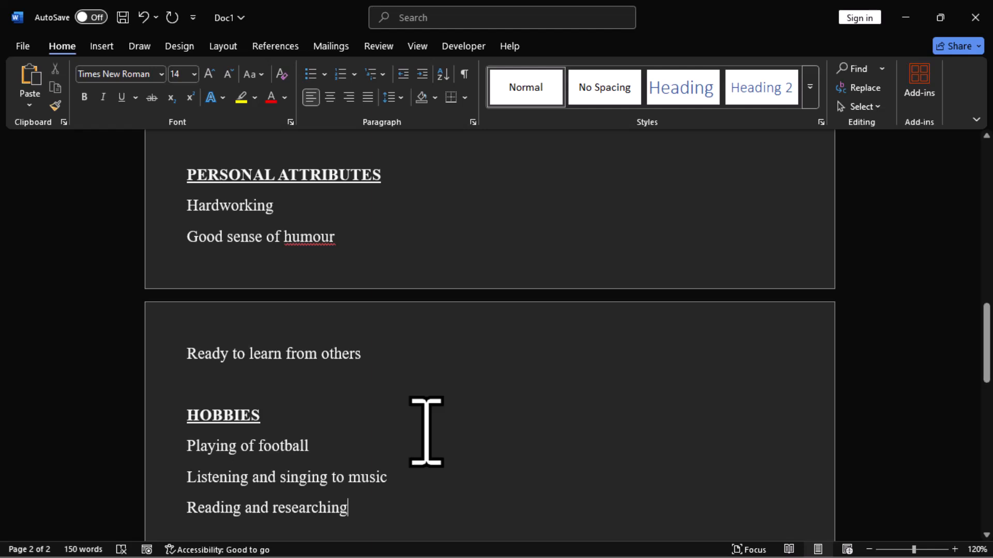
- Return to the top of the document and open the print preview to review both pages of the CV
scroll(426, 433, down, 1)
scroll(426, 432, down, 2)
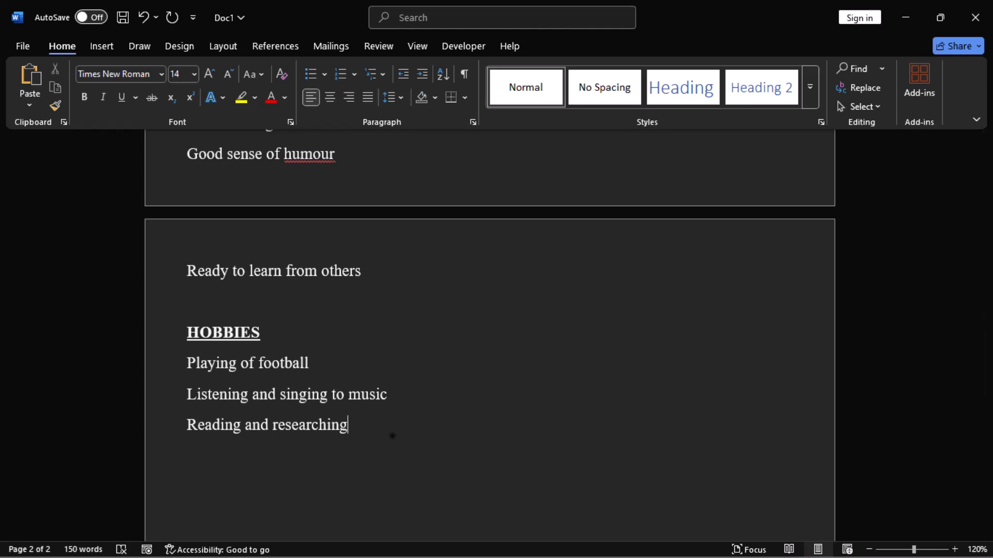
key(ctrl+Home)
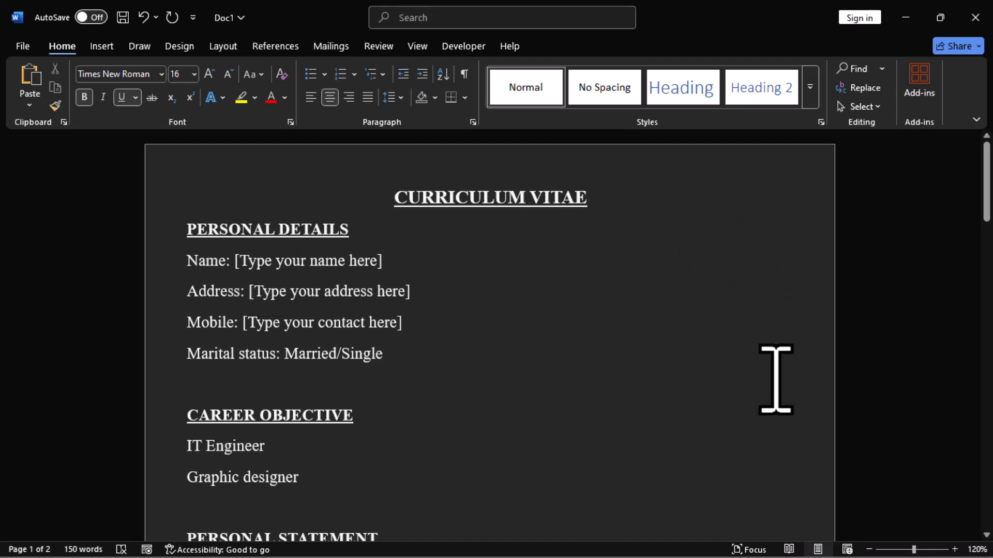
key(ctrl+p)
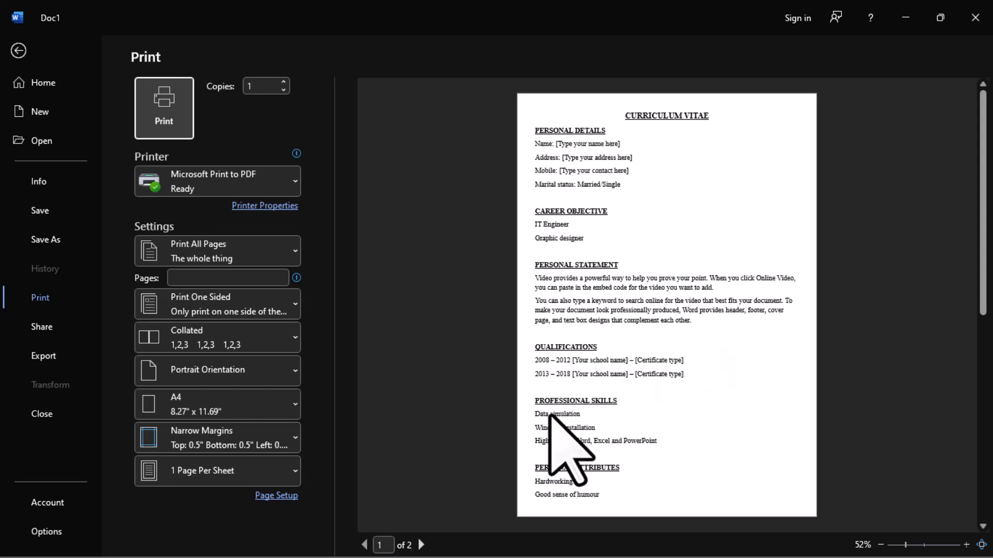
scroll(615, 432, down, 1)
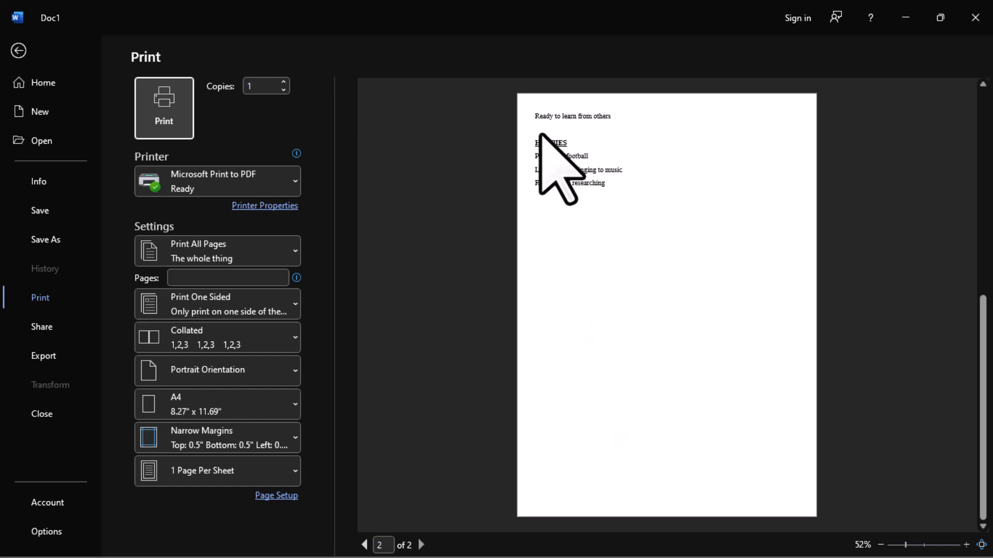